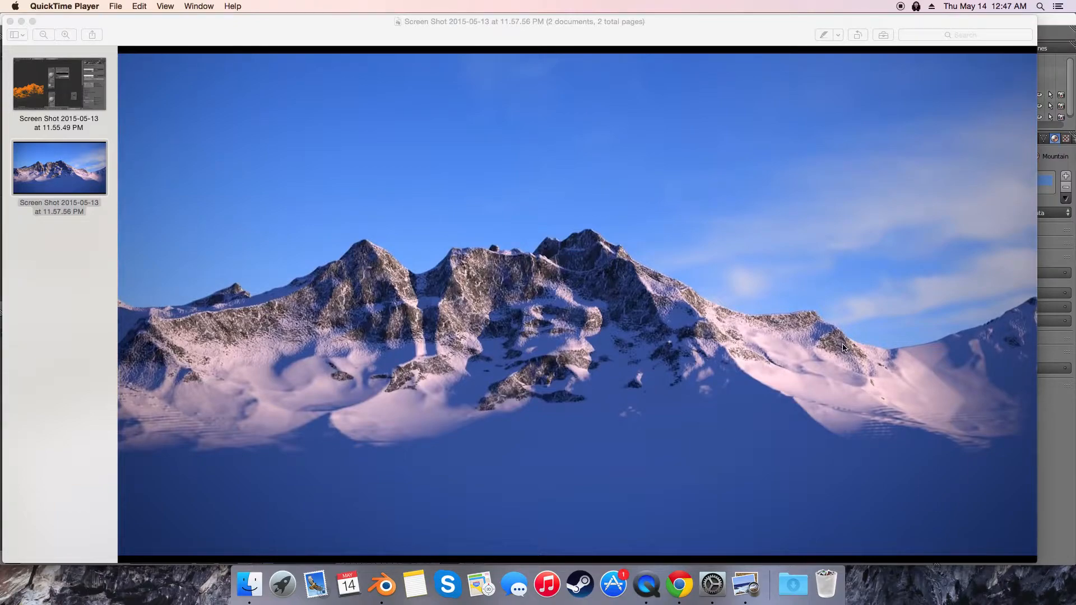
Look at the reference screenshot taken at 11.55.49 PM and quit the image viewer to return to Blender.
click(72, 102)
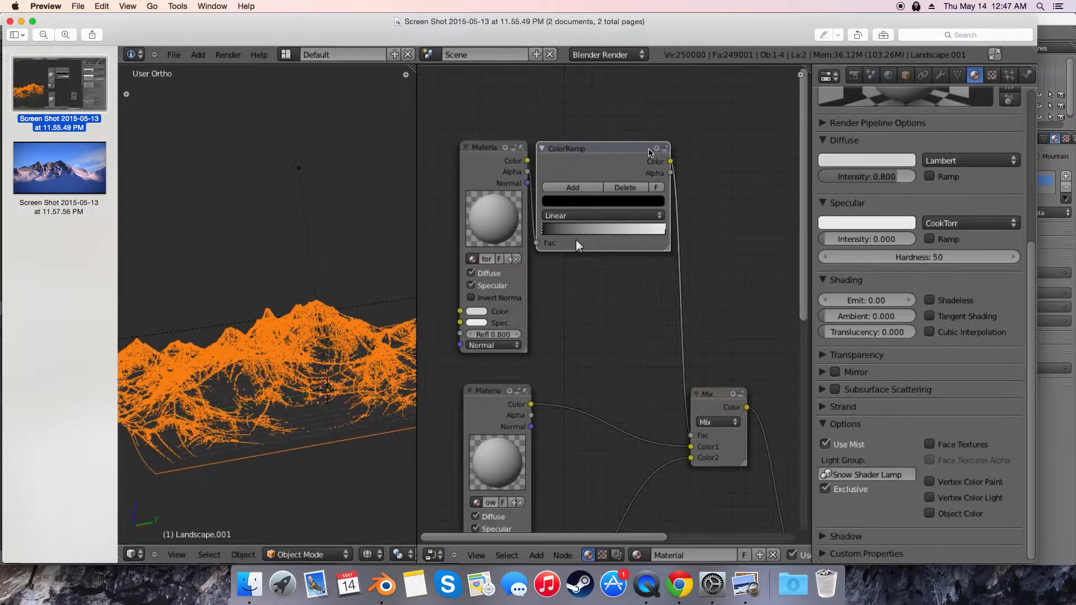
click(10, 22)
key(super+q)
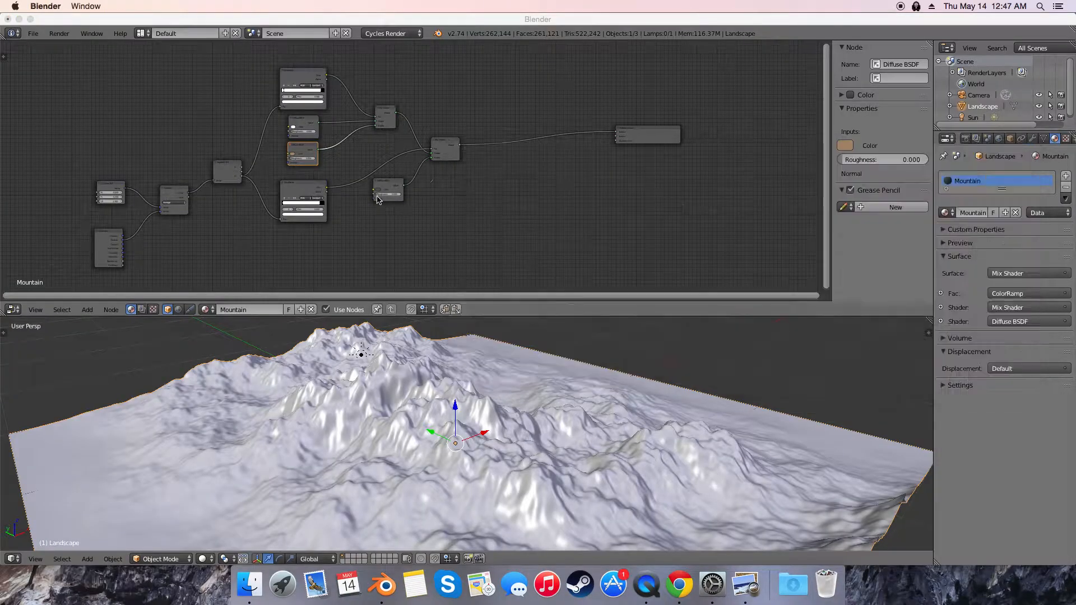
Start a new file by reloading the start-up file and delete the default cube.
click(33, 33)
click(47, 47)
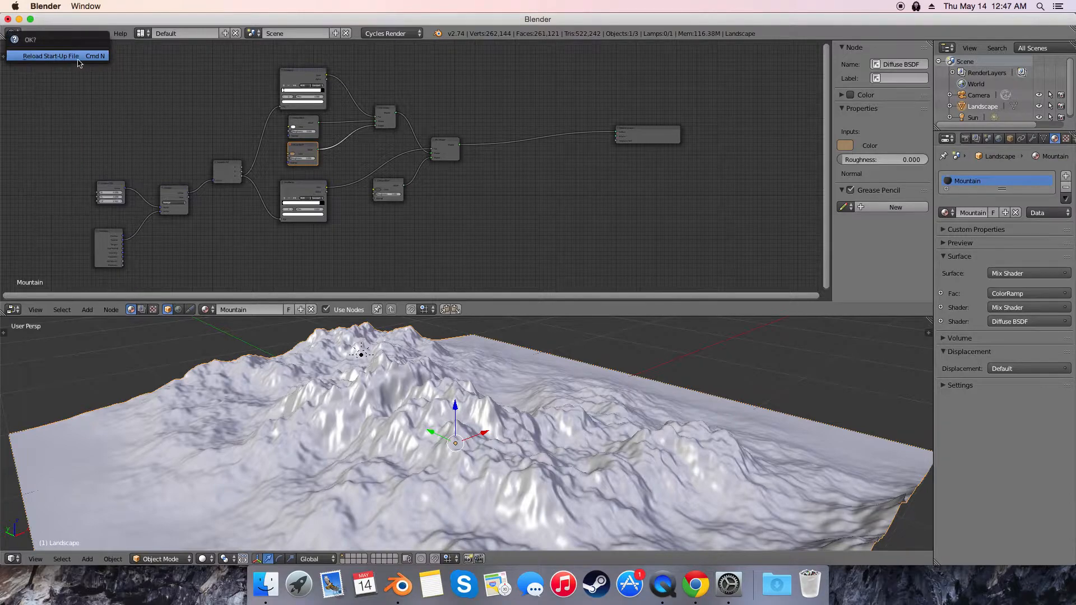
click(82, 64)
middle_drag(441, 186, 484, 199)
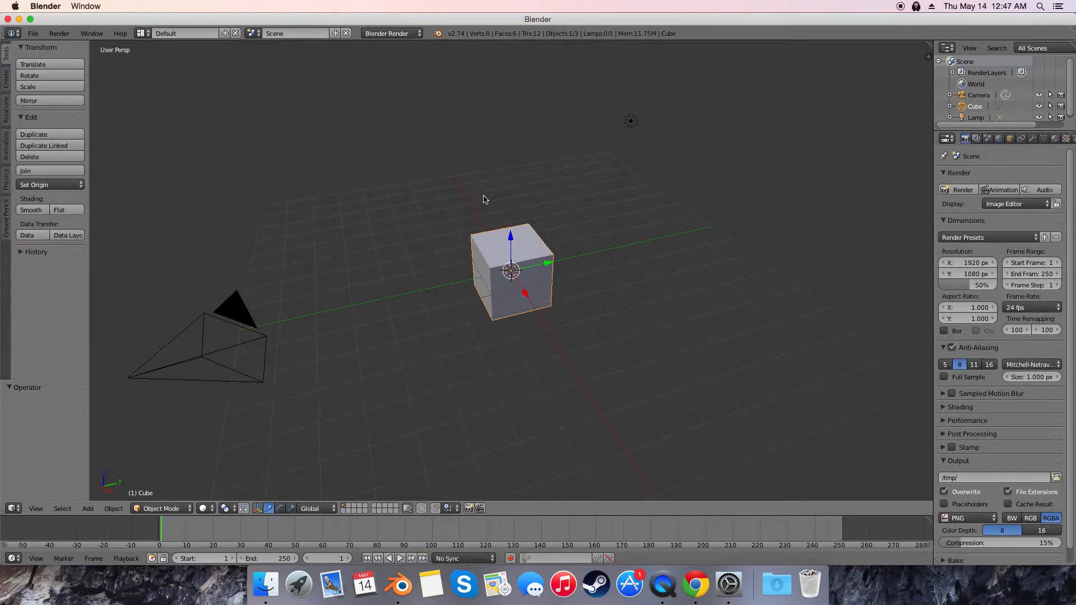
key(x)
click(486, 200)
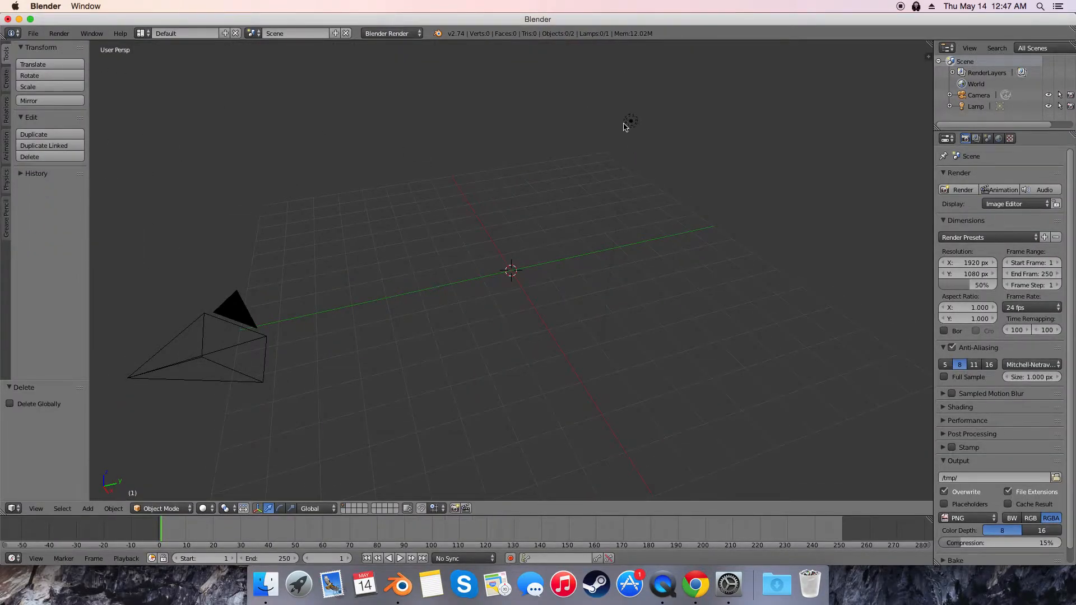
Change the default lamp to a Sun and switch the render engine to Cycles Render.
right_click(632, 124)
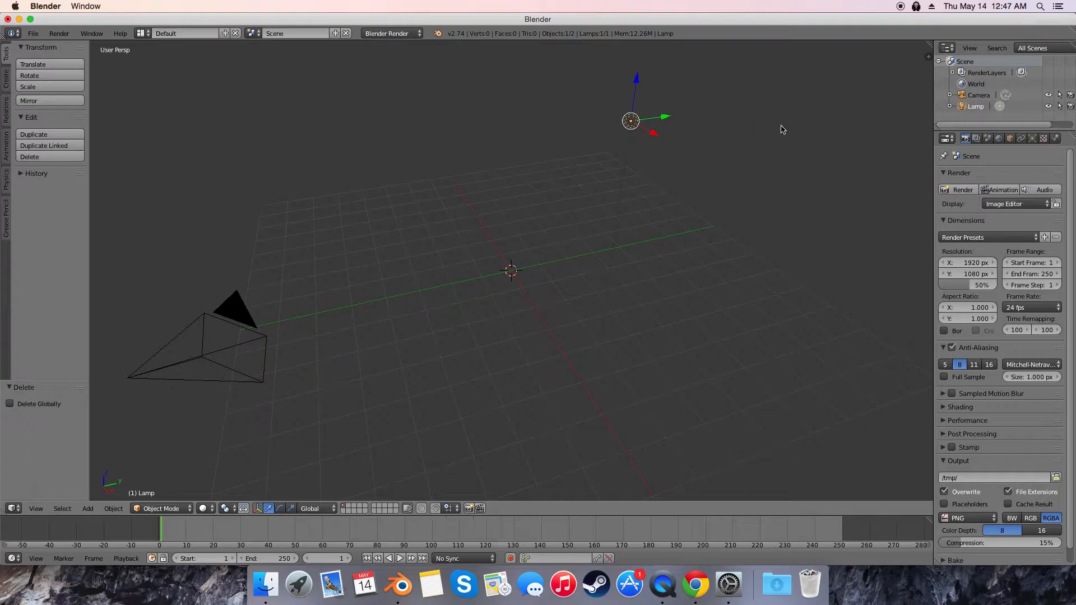
click(1033, 138)
click(977, 300)
mouse_move(711, 216)
middle_down()
mouse_move(648, 200)
mouse_move(665, 201)
mouse_move(682, 170)
mouse_move(740, 178)
mouse_move(745, 207)
mouse_move(673, 211)
mouse_move(698, 211)
middle_up()
click(401, 33)
click(403, 72)
middle_drag(557, 197, 499, 284)
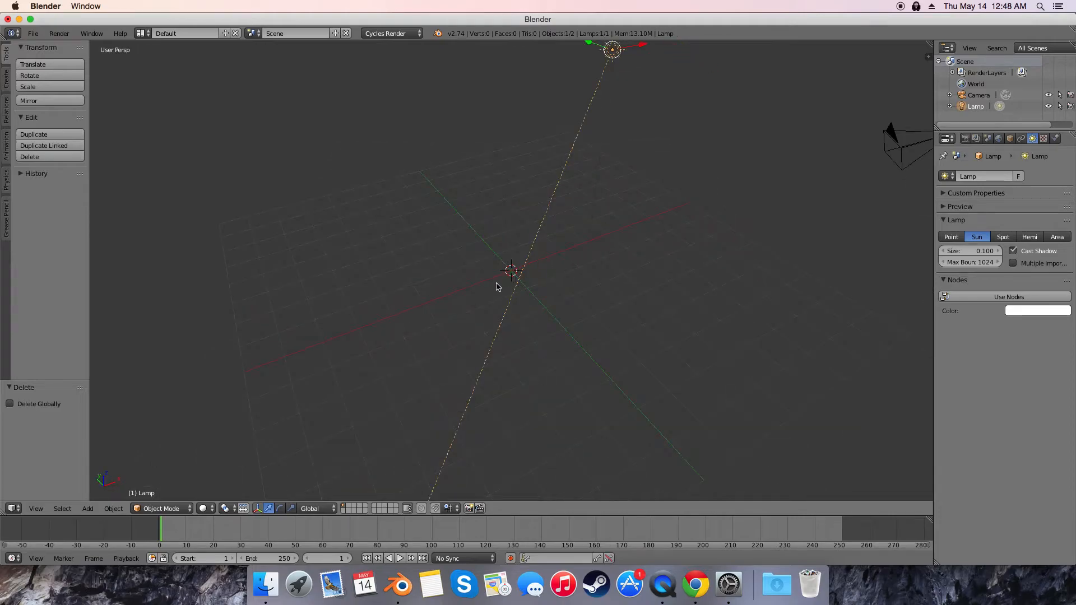
Enable the Add Mesh: ANT Landscape add-on in the user preferences and close the preferences.
click(33, 34)
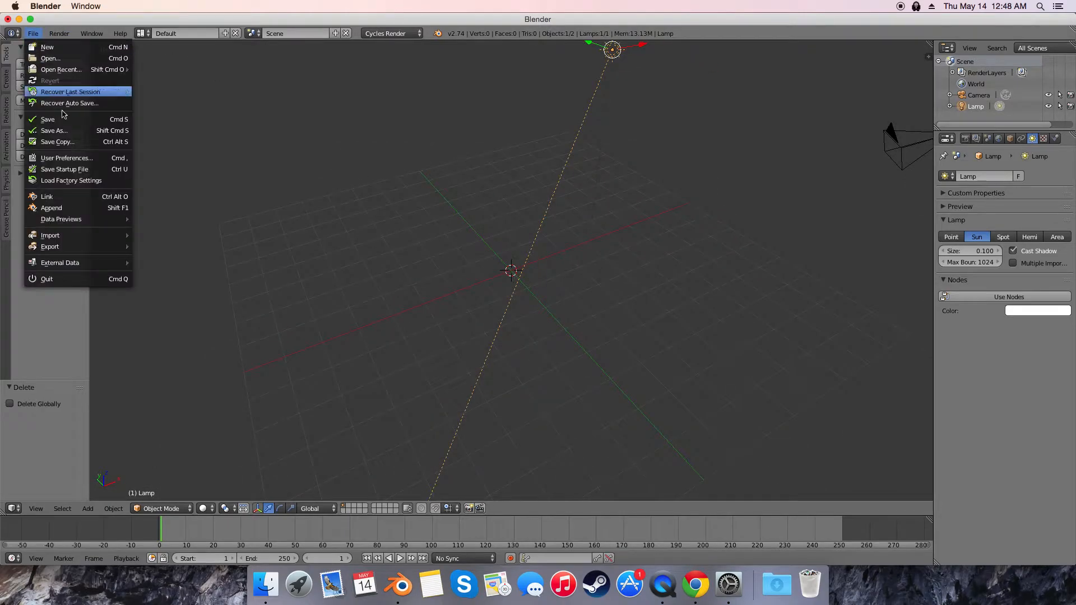
click(68, 164)
click(222, 37)
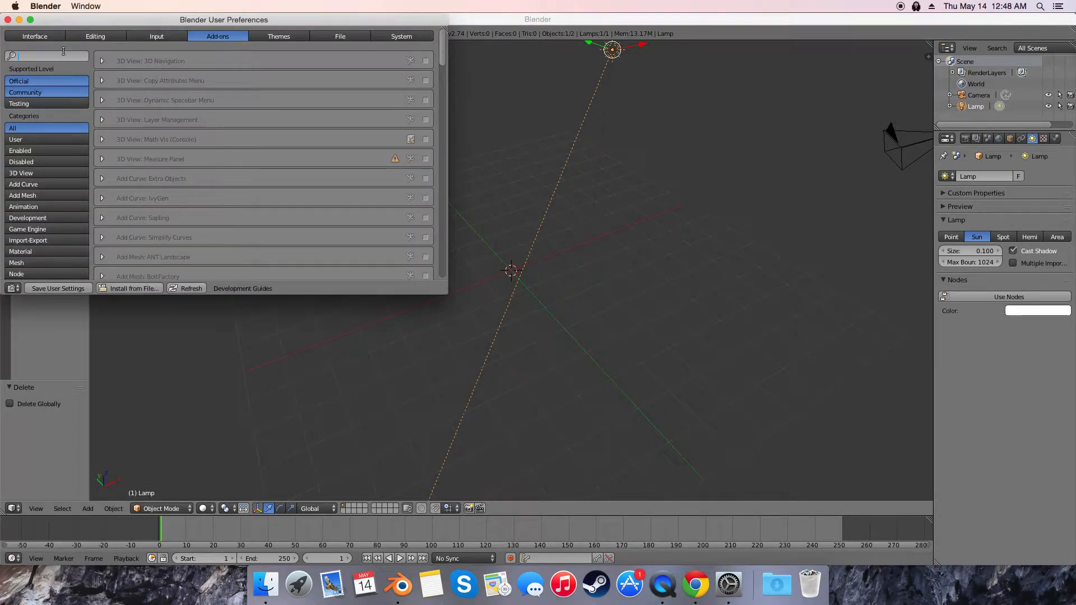
text(ant)
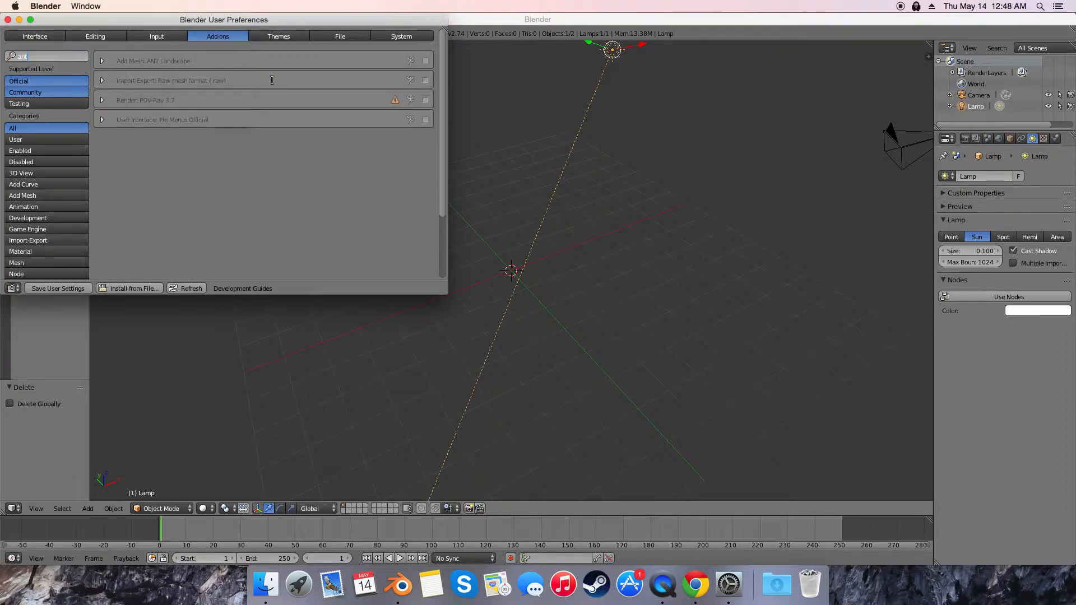
click(426, 60)
click(8, 20)
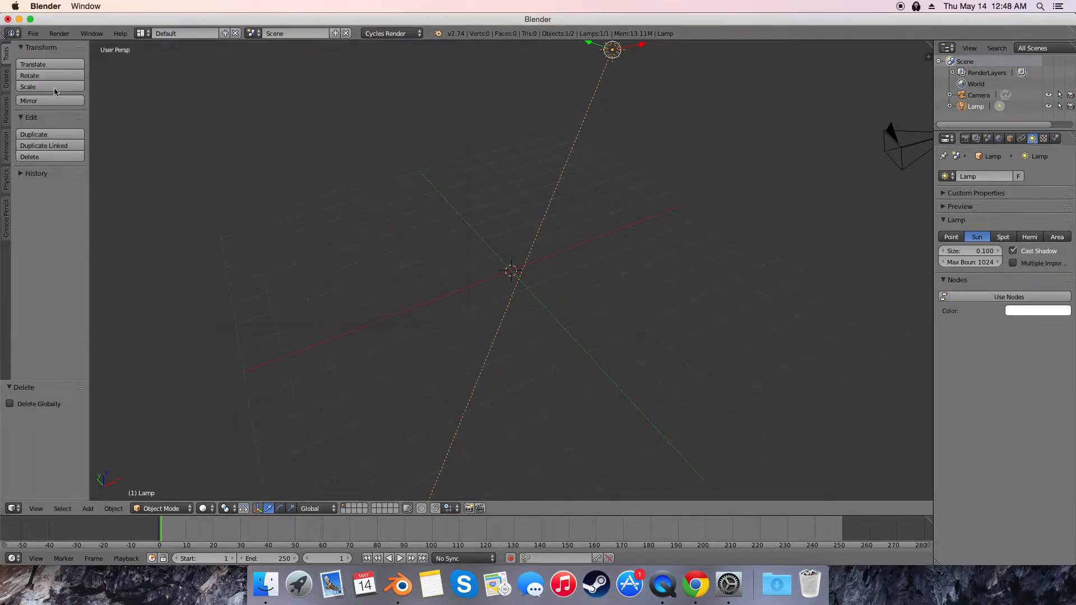
Add a Landscape mesh to the scene.
click(90, 509)
mouse_move(106, 494)
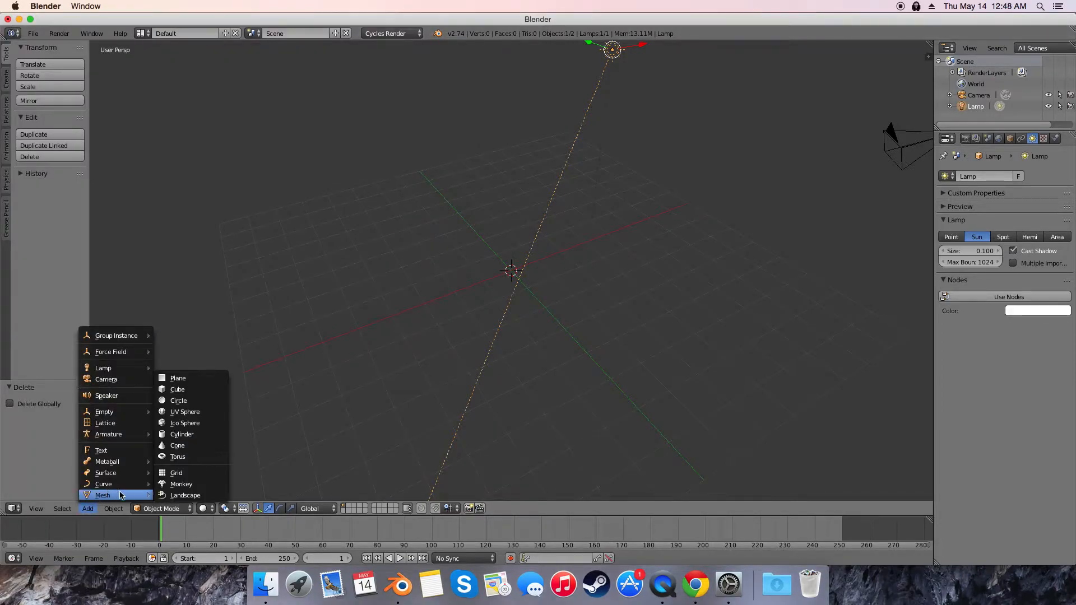
click(180, 498)
middle_drag(550, 385, 544, 272)
scroll(526, 307, up, 9)
scroll(622, 286, down, 3)
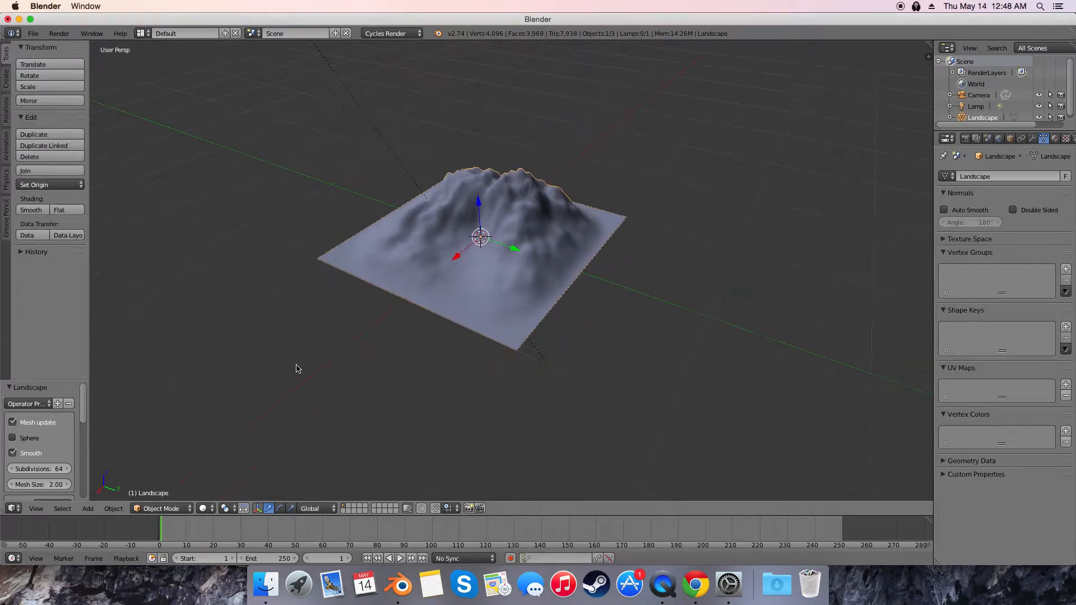
Set the landscape's mesh size to 4.00 and its falloff to X.
drag(49, 385, 95, 229)
click(46, 317)
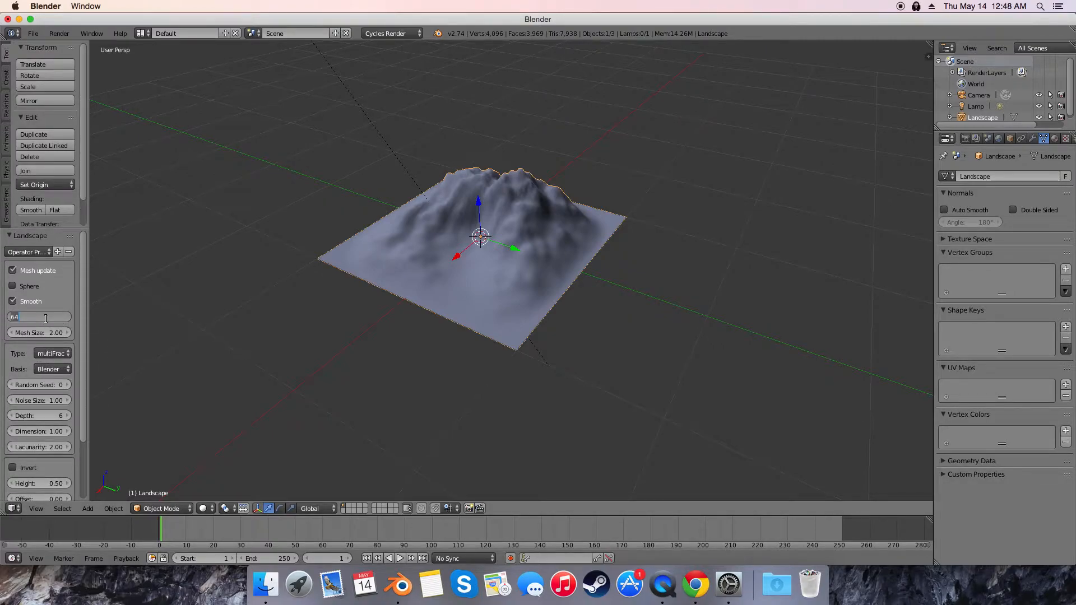
click(39, 335)
key(Return)
middle_drag(172, 307, 115, 365)
scroll(44, 409, down, 3)
click(53, 473)
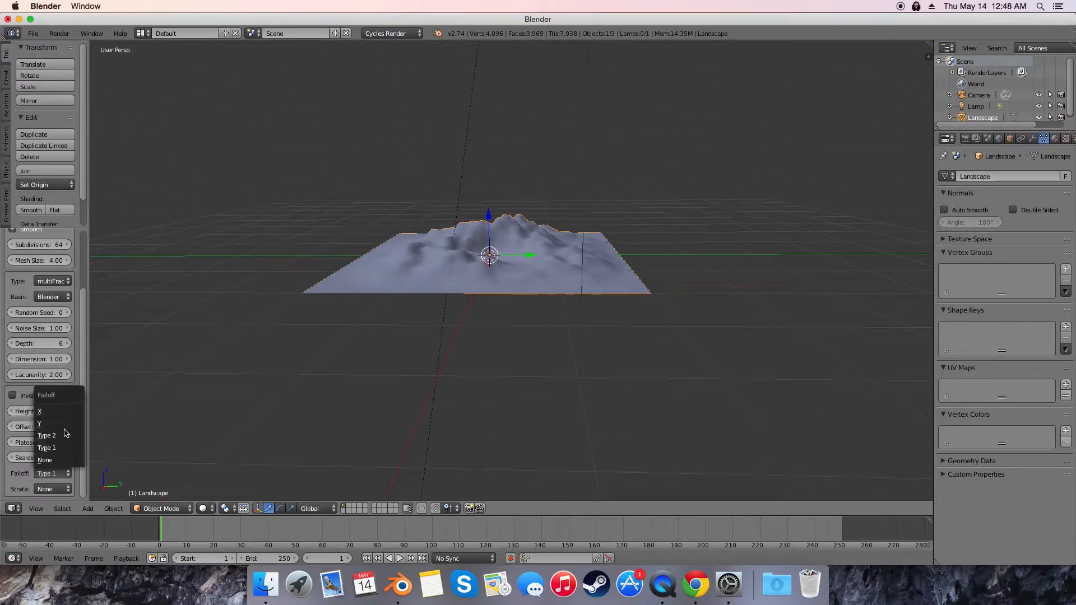
click(66, 412)
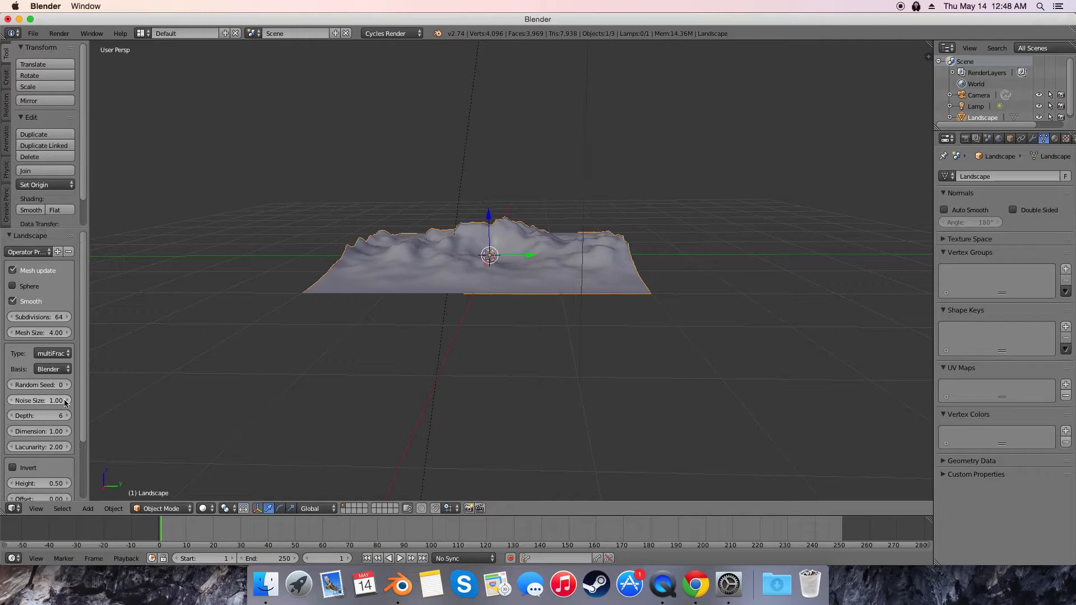
Set the landscape's subdivisions to 512 and its noise depth to 12.
click(44, 319)
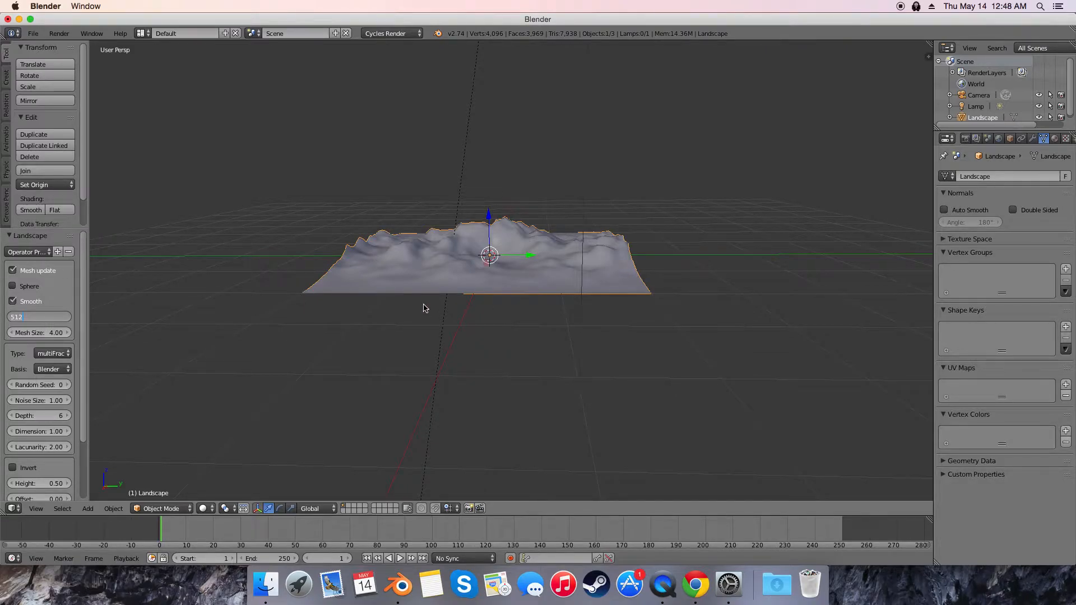
key(Return)
middle_drag(583, 271, 521, 303)
click(24, 414)
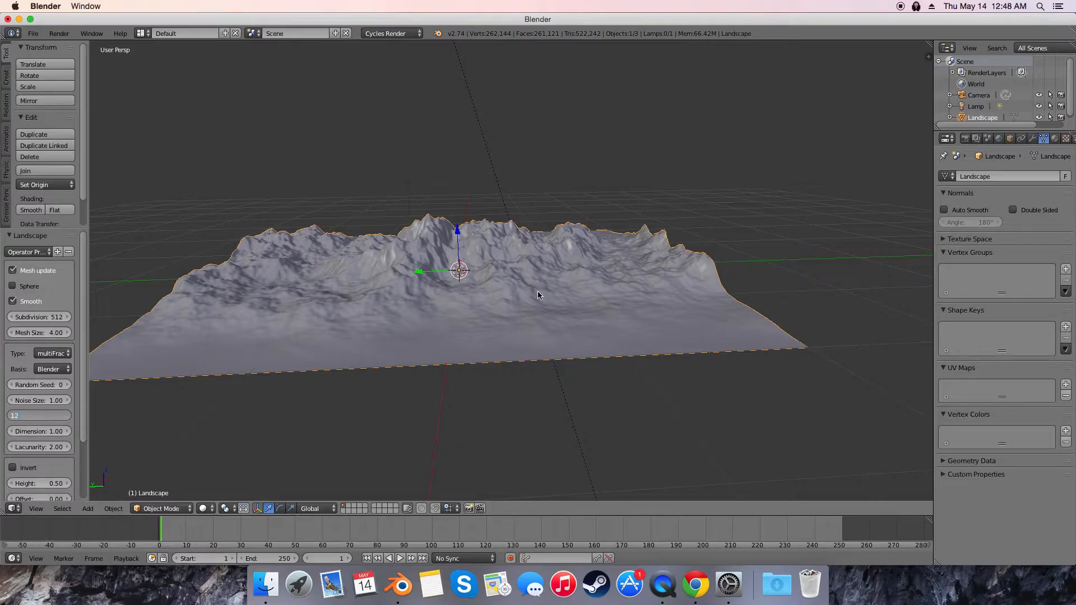
key(Return)
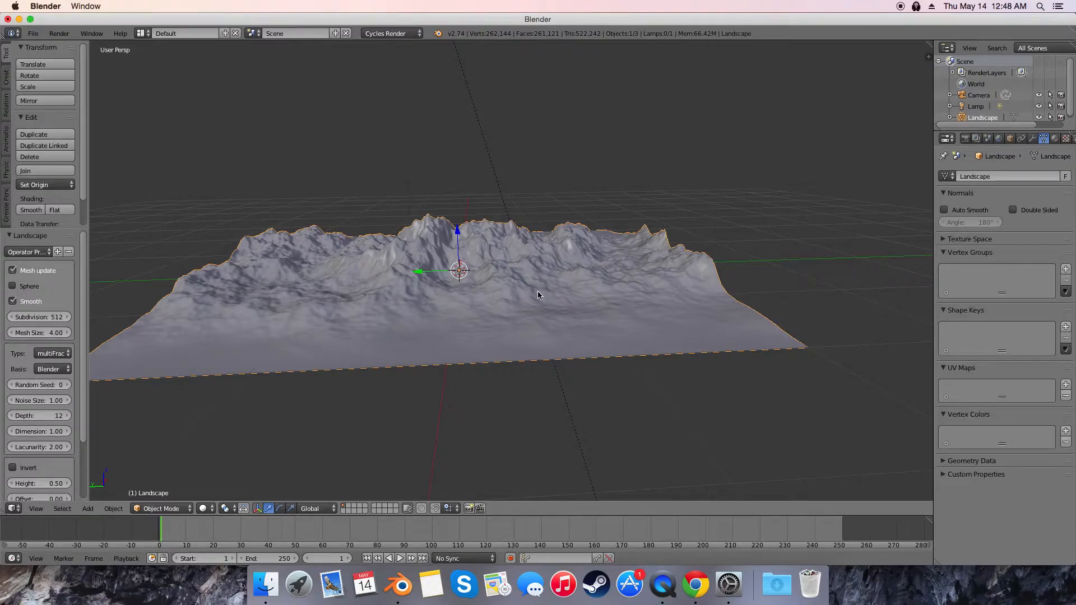
middle_drag(537, 291, 564, 293)
Create a new material on the landscape and name it Mountain.
click(1054, 138)
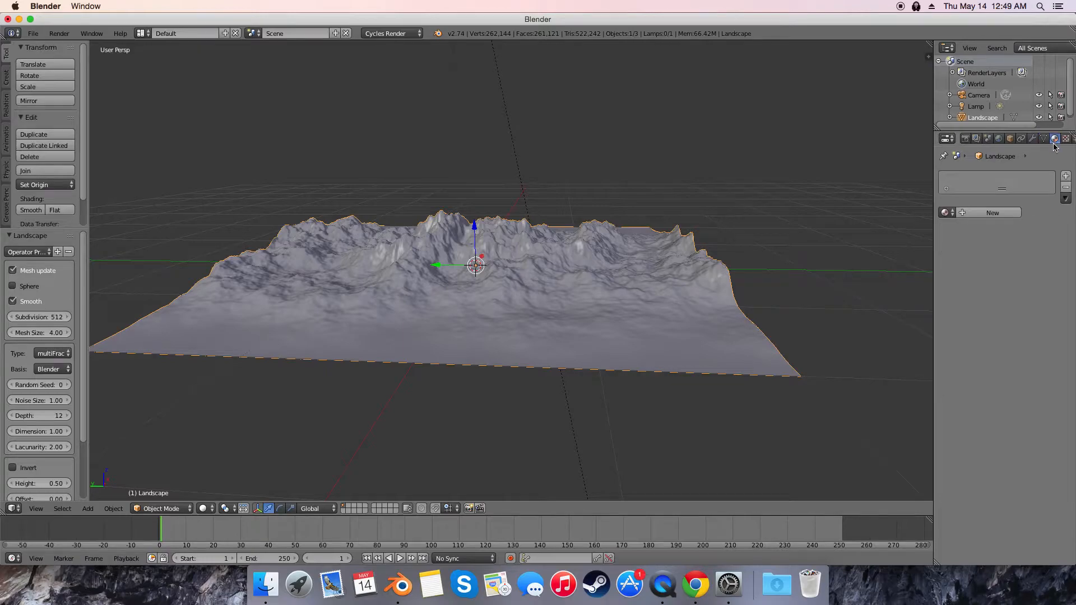
click(973, 212)
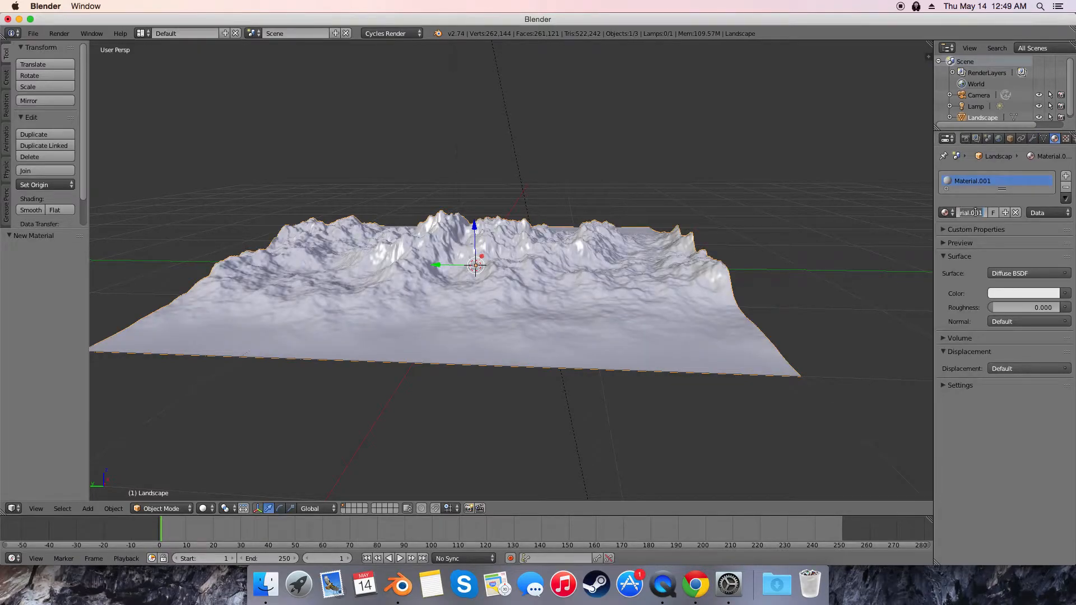
text(Mountain)
key(Return)
middle_drag(566, 310, 499, 335)
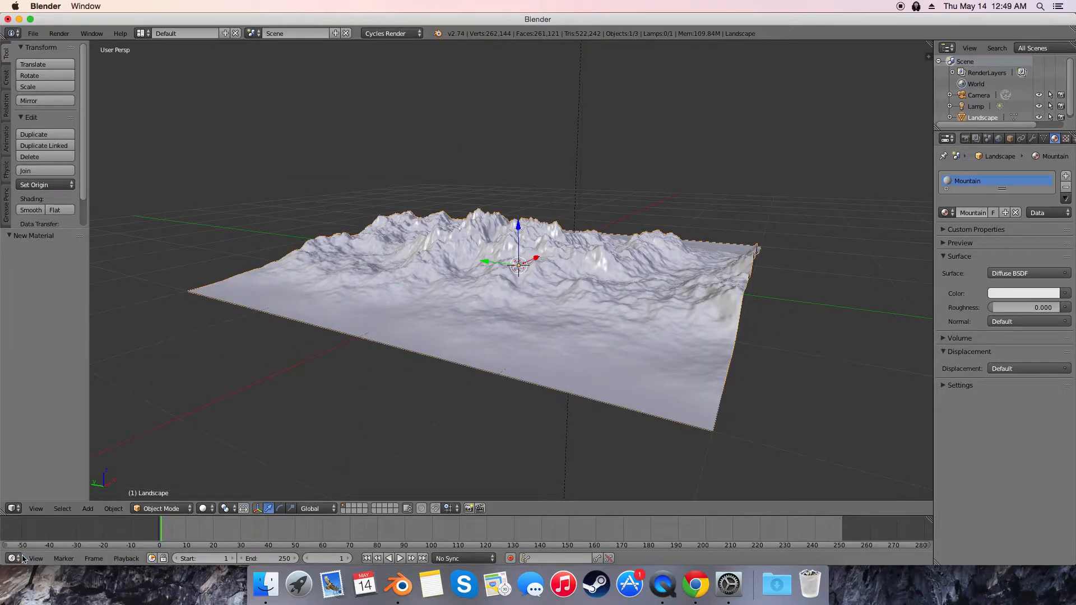
Enlarge the timeline area to about half the window height and change it to a 3D View.
drag(33, 515, 140, 300)
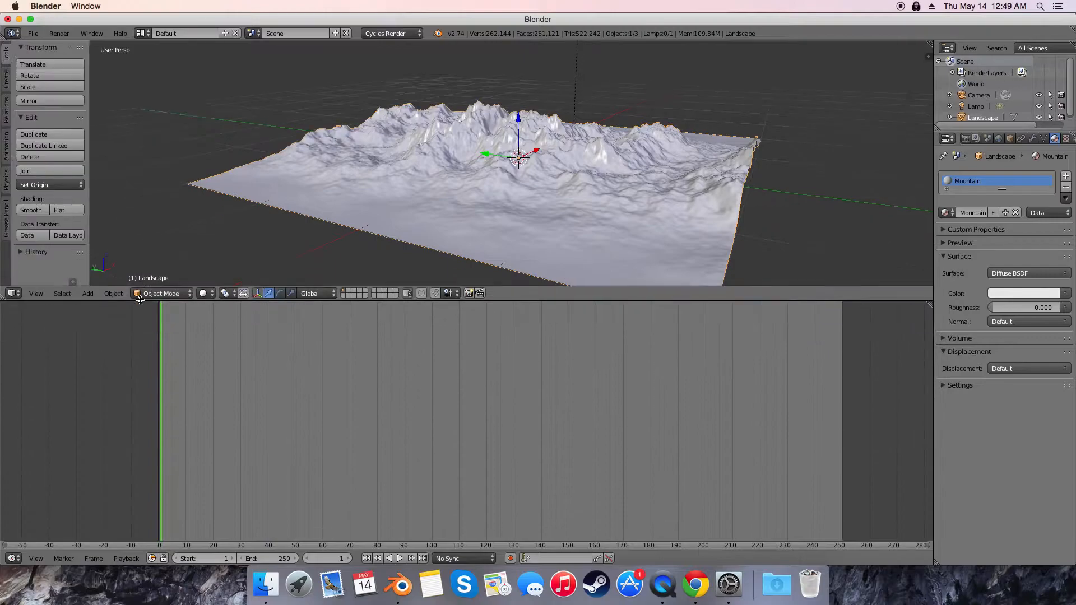
click(13, 558)
click(30, 548)
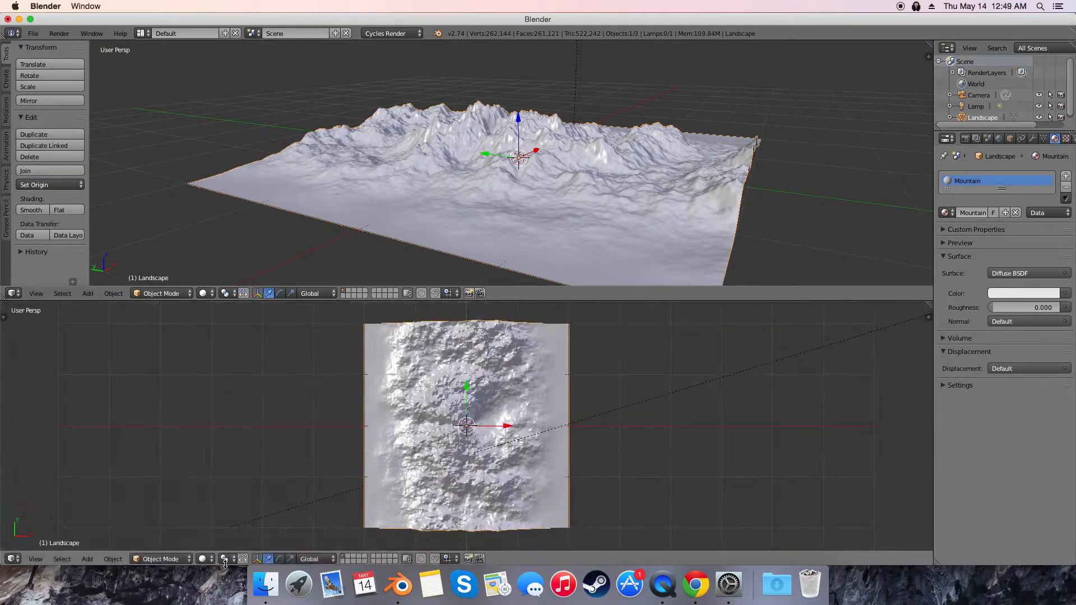
Frame the mountains in the lower 3D view and set its viewport shading to Rendered.
middle_drag(354, 492, 601, 402)
middle_drag(449, 434, 493, 429)
scroll(517, 419, up, 3)
click(203, 559)
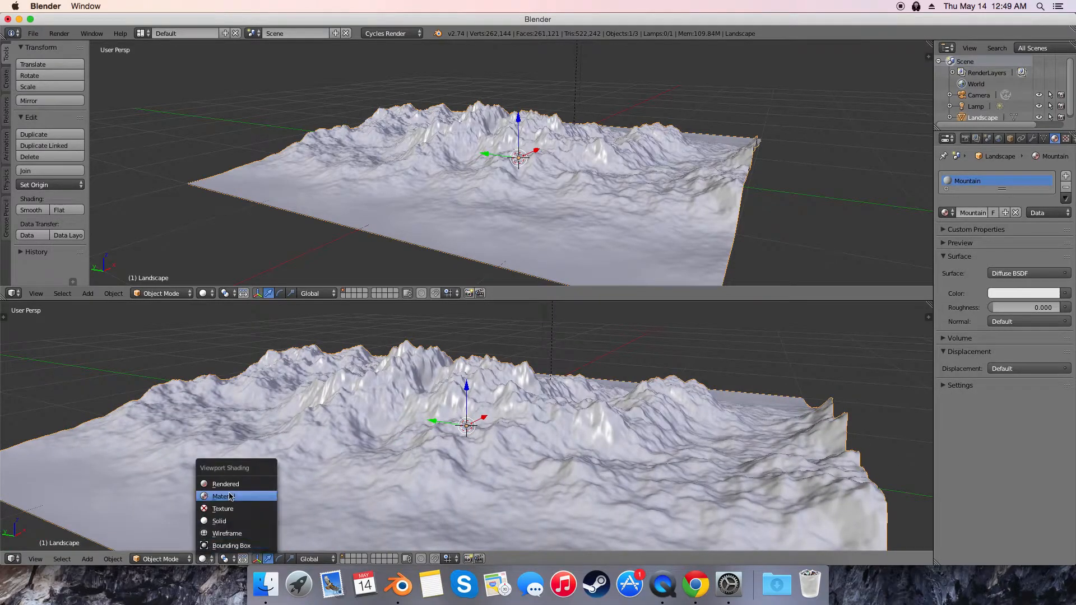
click(230, 485)
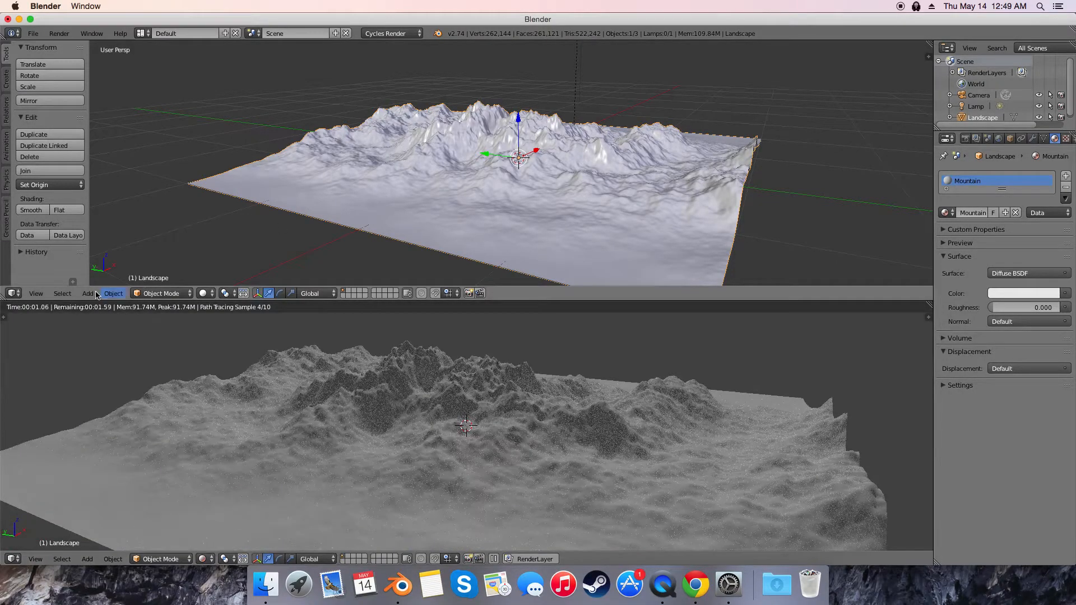
Change the upper 3D view to the Node Editor showing the Mountain material's nodes.
click(19, 294)
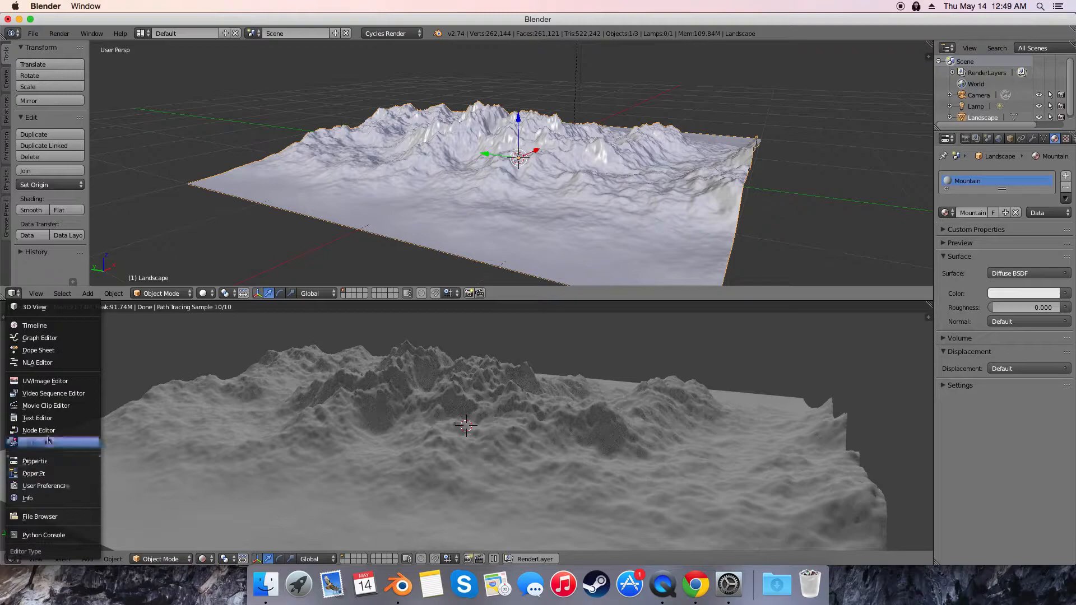
click(62, 430)
scroll(511, 150, up, 3)
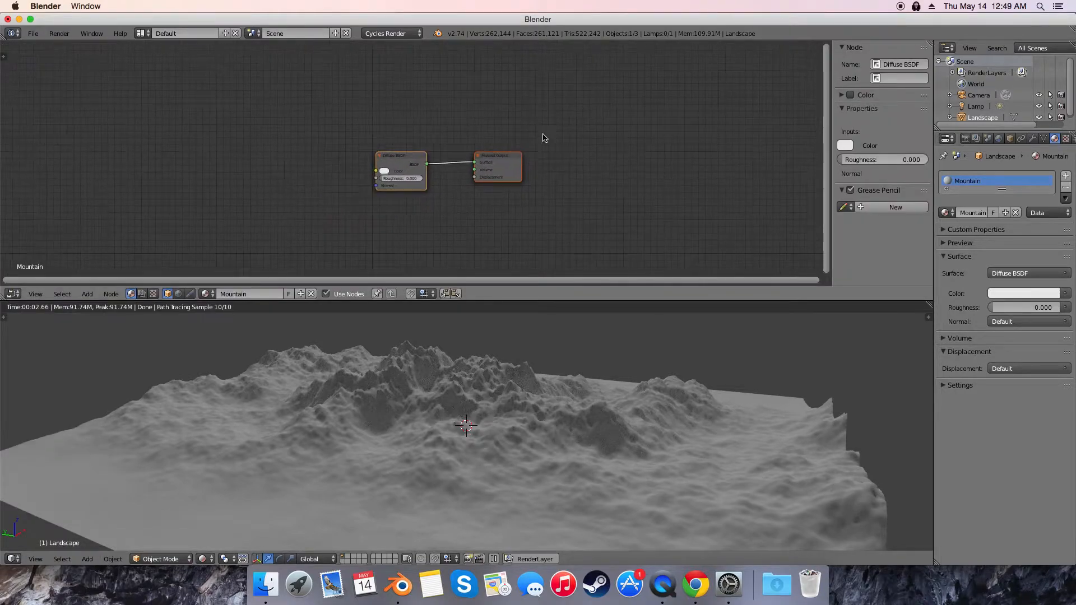
middle_drag(617, 165, 598, 171)
middle_drag(277, 170, 307, 149)
Add a Geometry input node and place it well to the left of the Diffuse BSDF node.
click(87, 294)
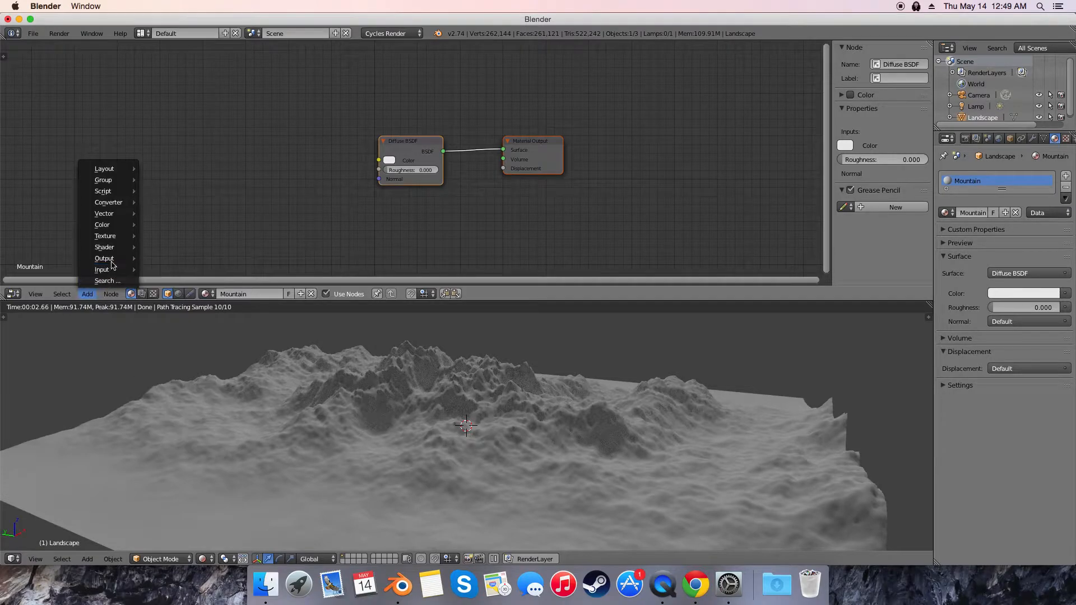
mouse_move(112, 263)
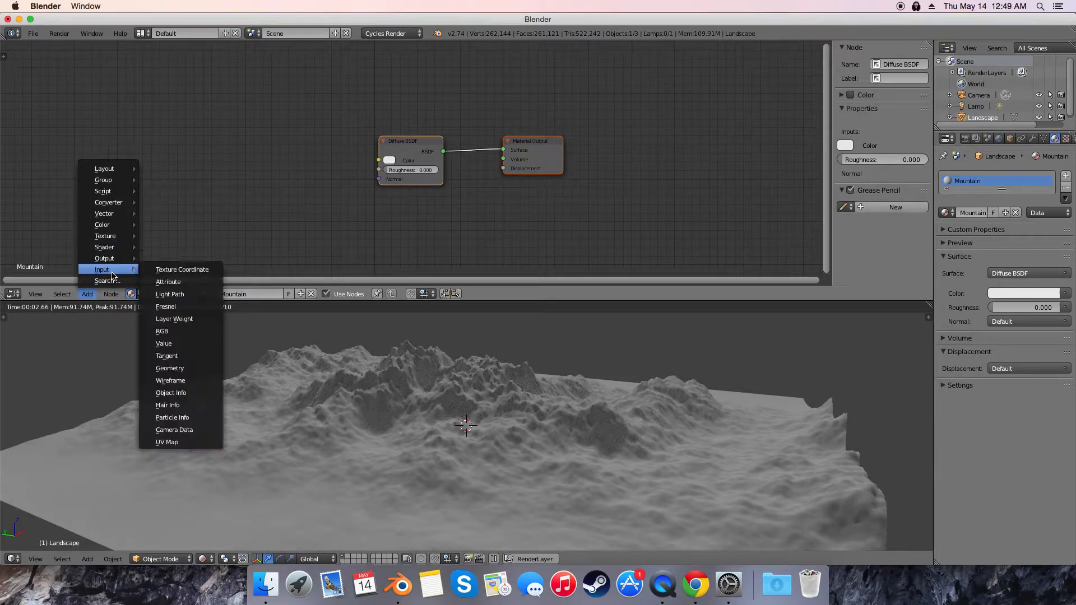
click(174, 369)
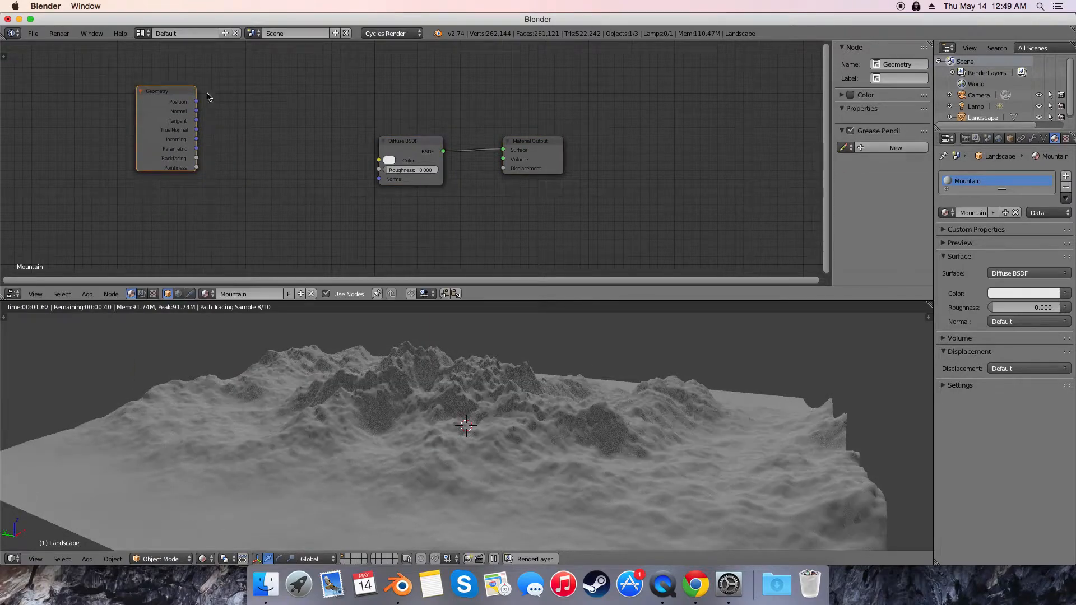
click(117, 127)
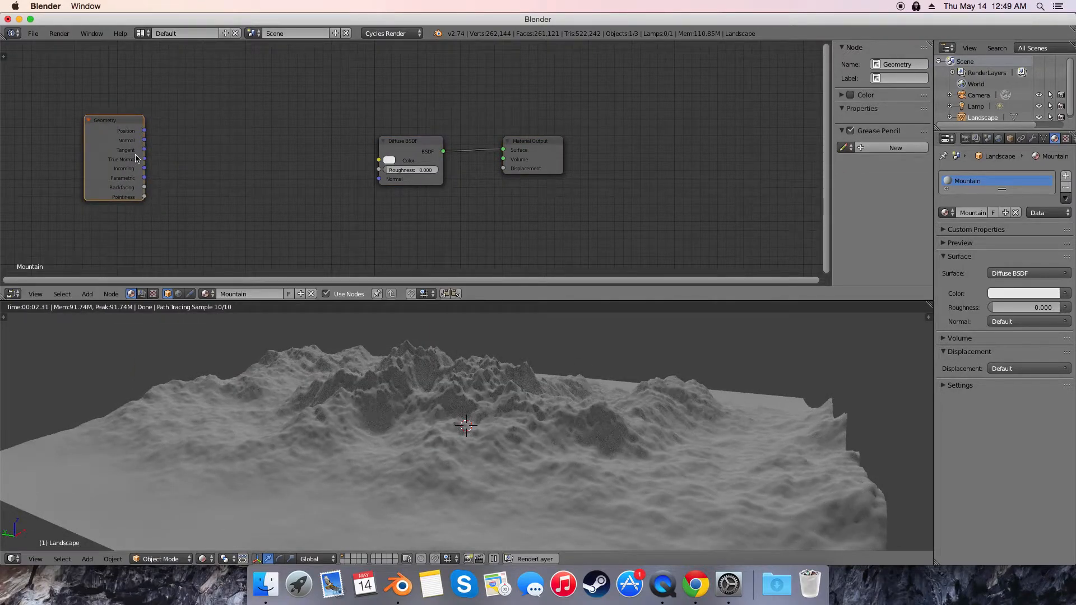
drag(145, 144, 192, 145)
Add a Vector Math converter node and place it between the Geometry and Diffuse BSDF nodes, slightly above the Geometry node.
click(88, 294)
click(88, 294)
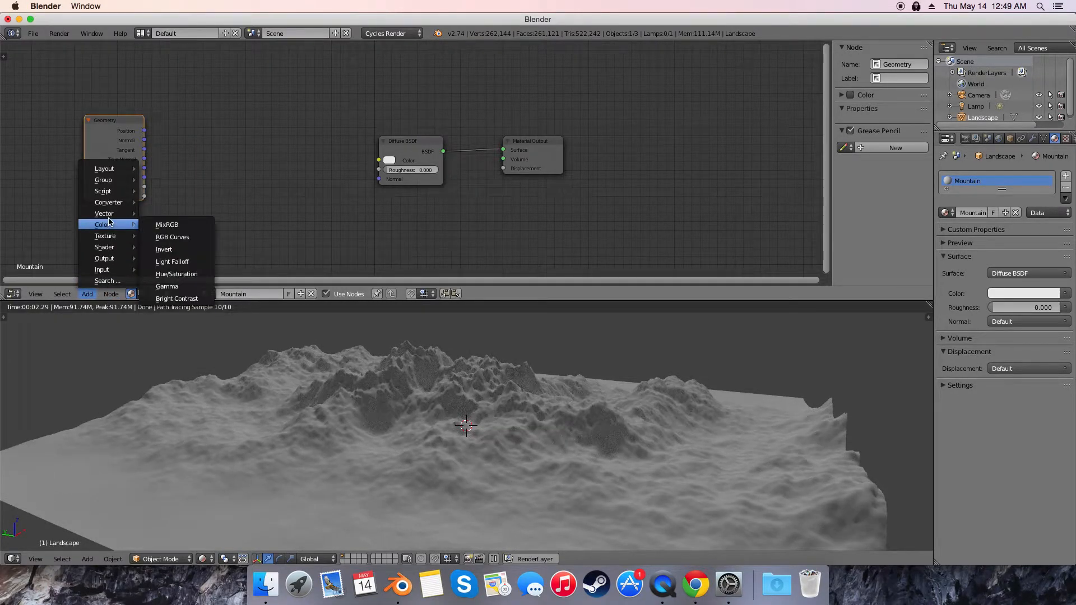
mouse_move(112, 203)
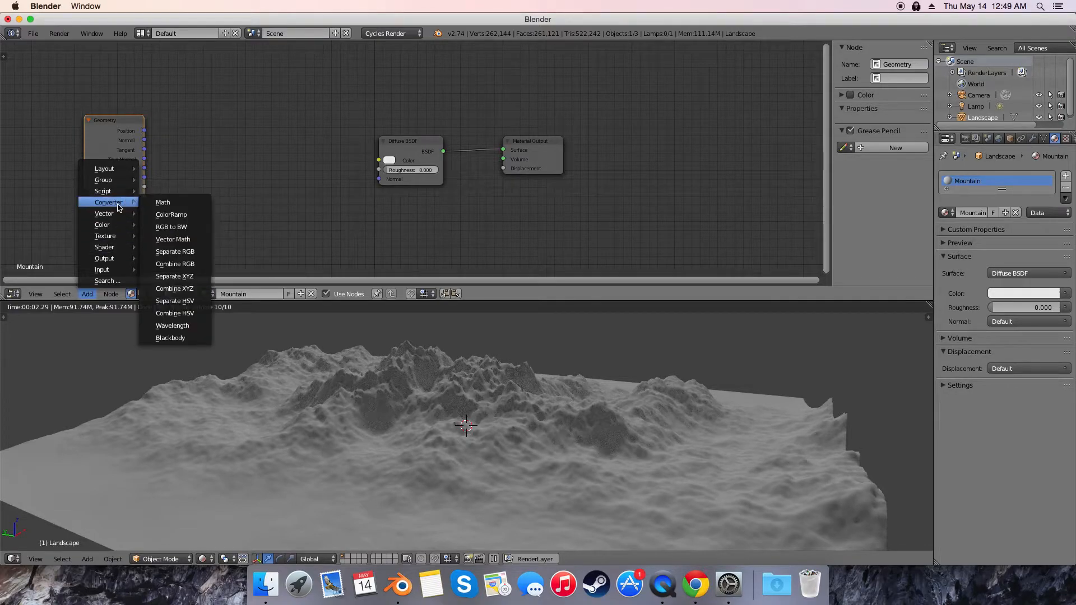
click(191, 240)
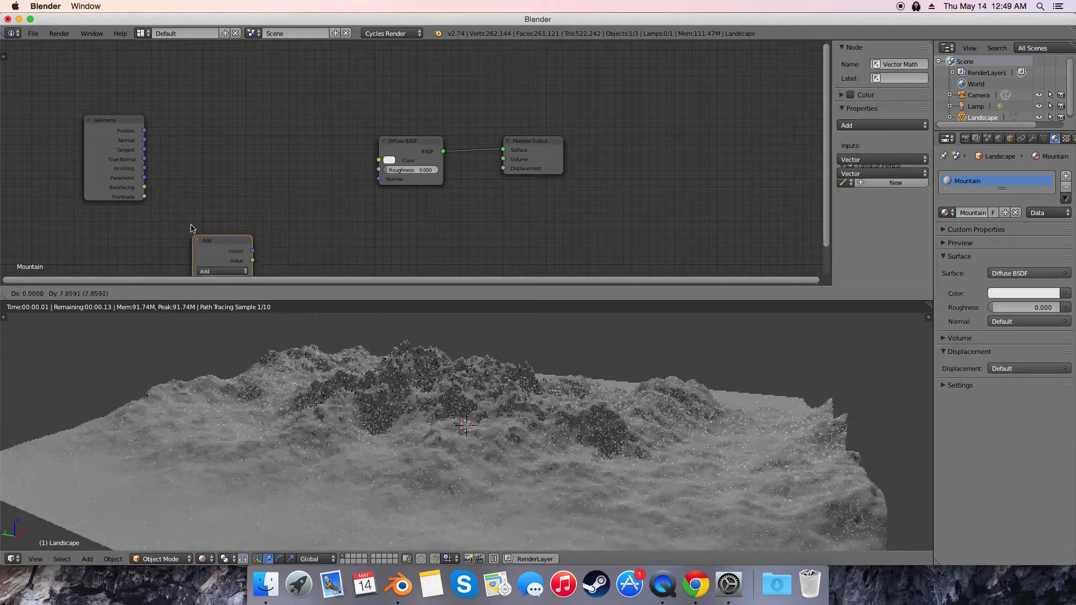
click(181, 132)
scroll(181, 133, down, 1)
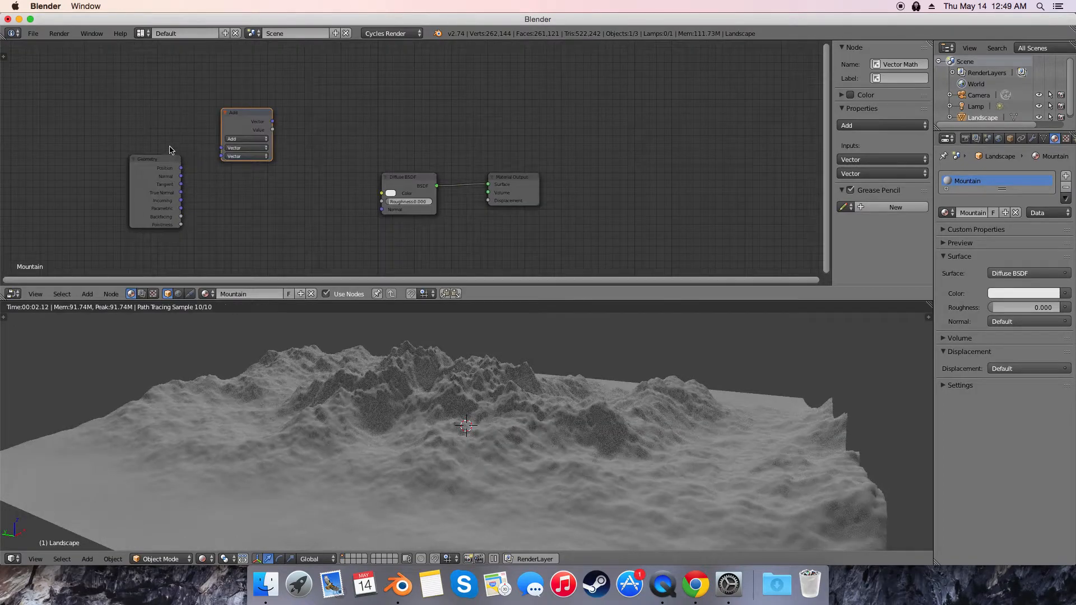
Set the Vector Math node's operation to Average and link the Geometry node's Normal output to its second Vector input.
click(240, 140)
click(235, 114)
drag(151, 161, 221, 157)
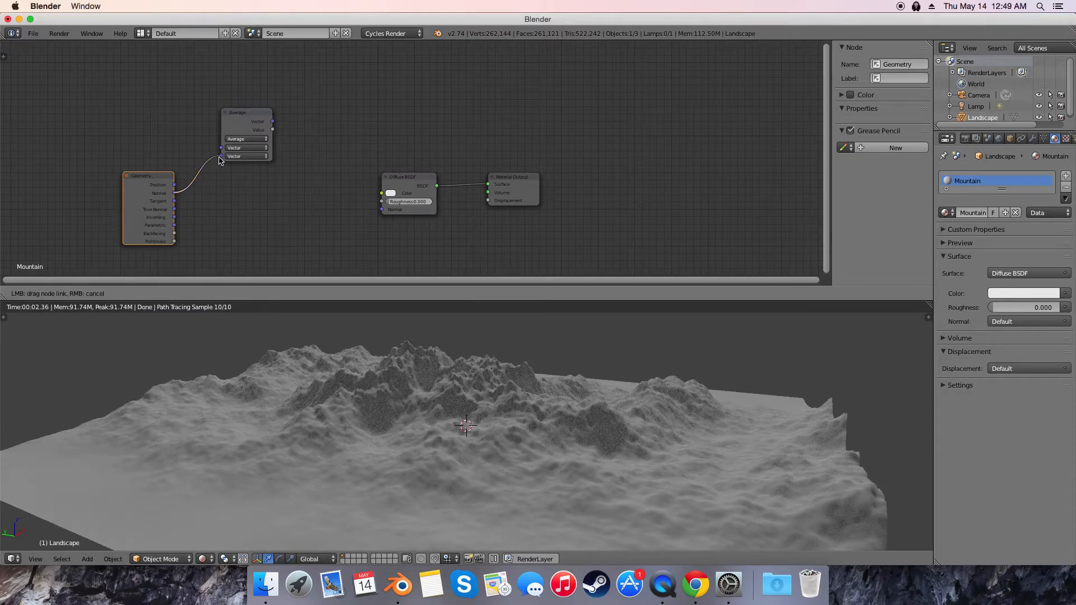
Add a Combine XYZ node above the Geometry node and link its Vector output to the Average node's first Vector input.
click(88, 294)
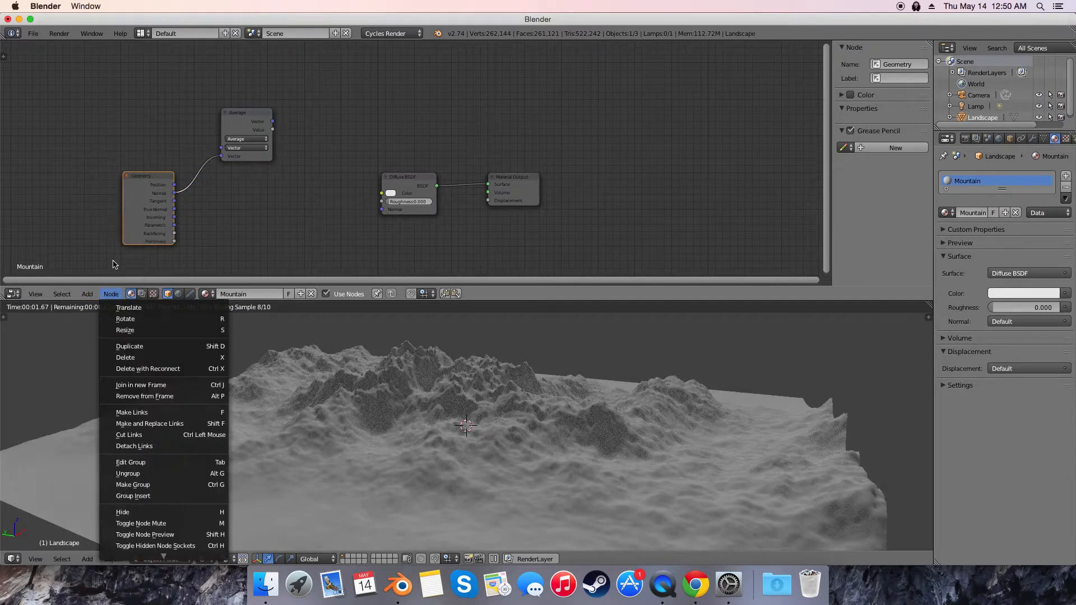
click(87, 295)
mouse_move(113, 236)
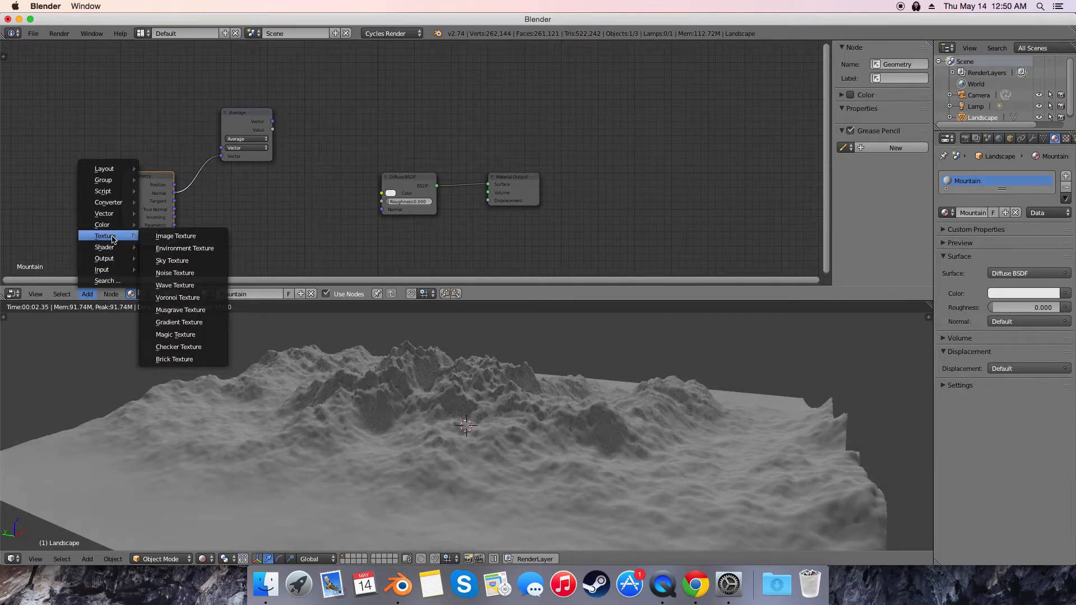
mouse_move(112, 203)
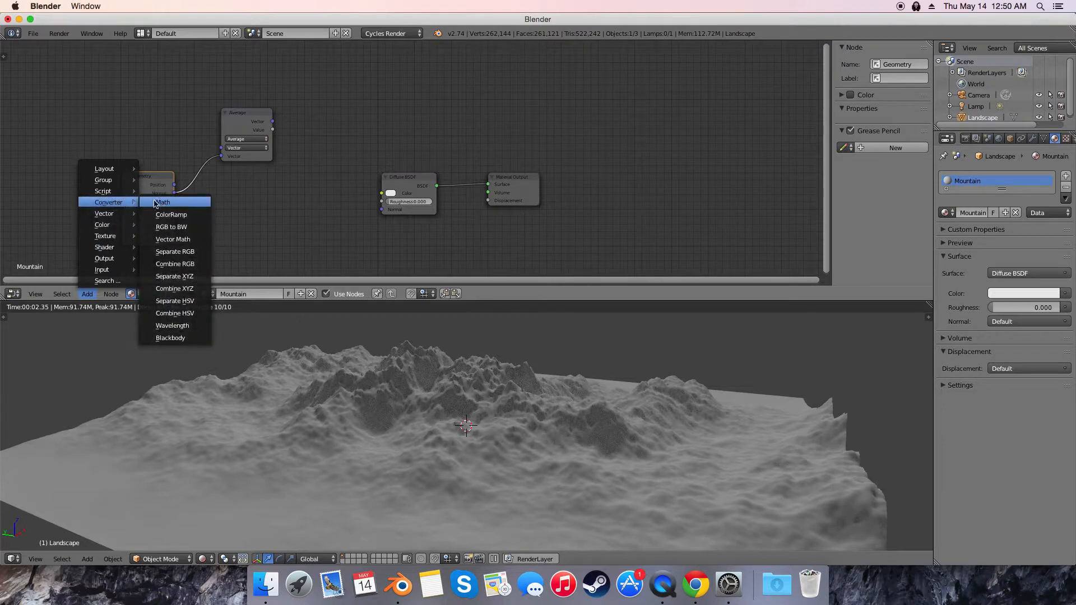
click(175, 289)
drag(177, 125, 222, 148)
middle_drag(308, 170, 234, 191)
scroll(258, 181, down, 1)
click(70, 296)
mouse_move(84, 297)
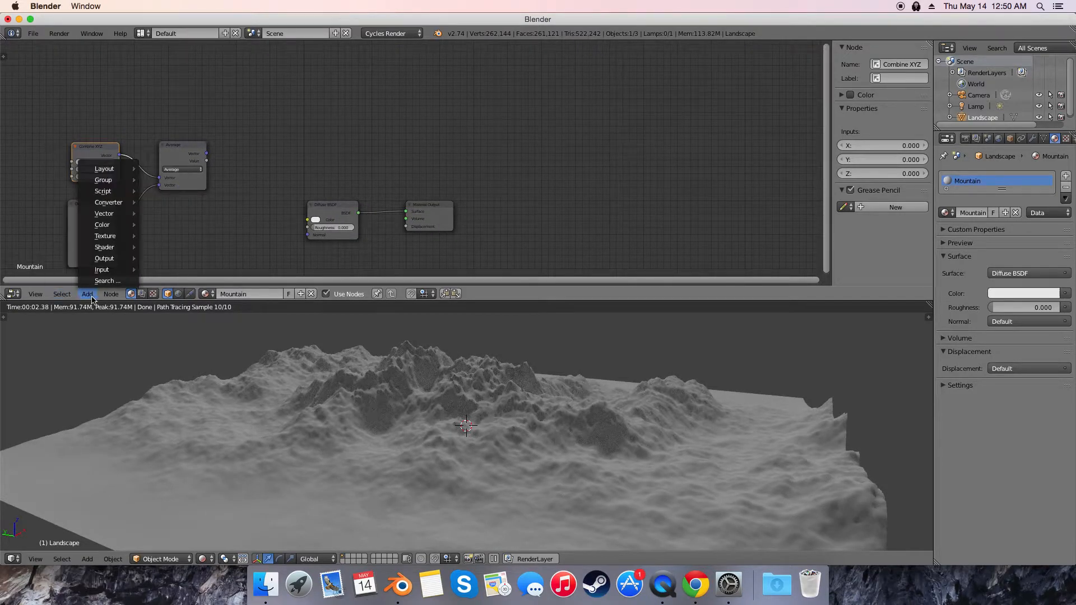
mouse_move(115, 203)
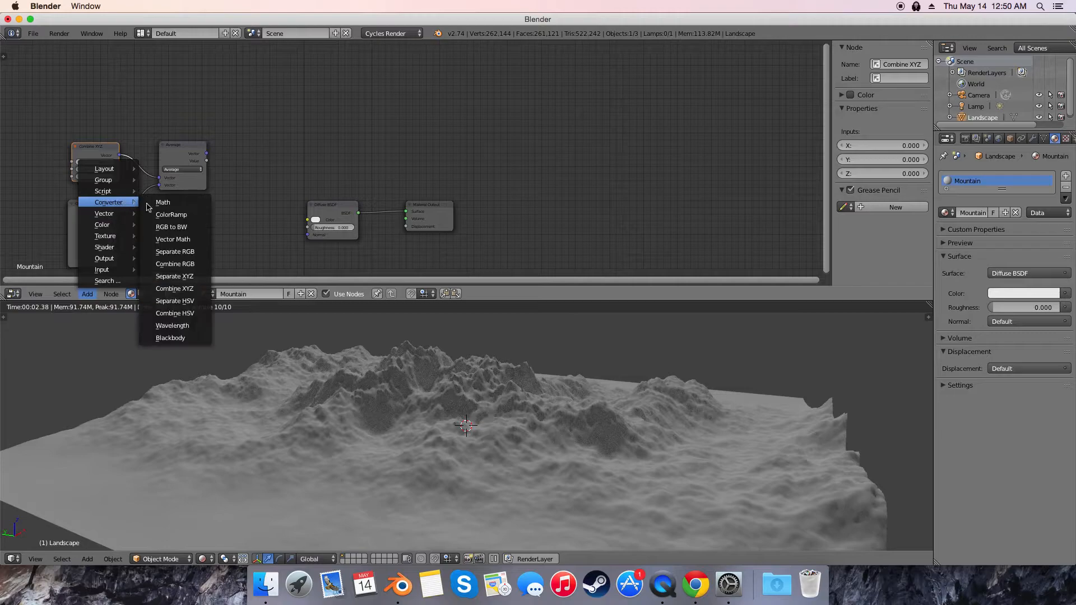
click(191, 252)
Add a Separate XYZ node up and to the right of the Average node and feed it the Average node's Vector output.
click(89, 294)
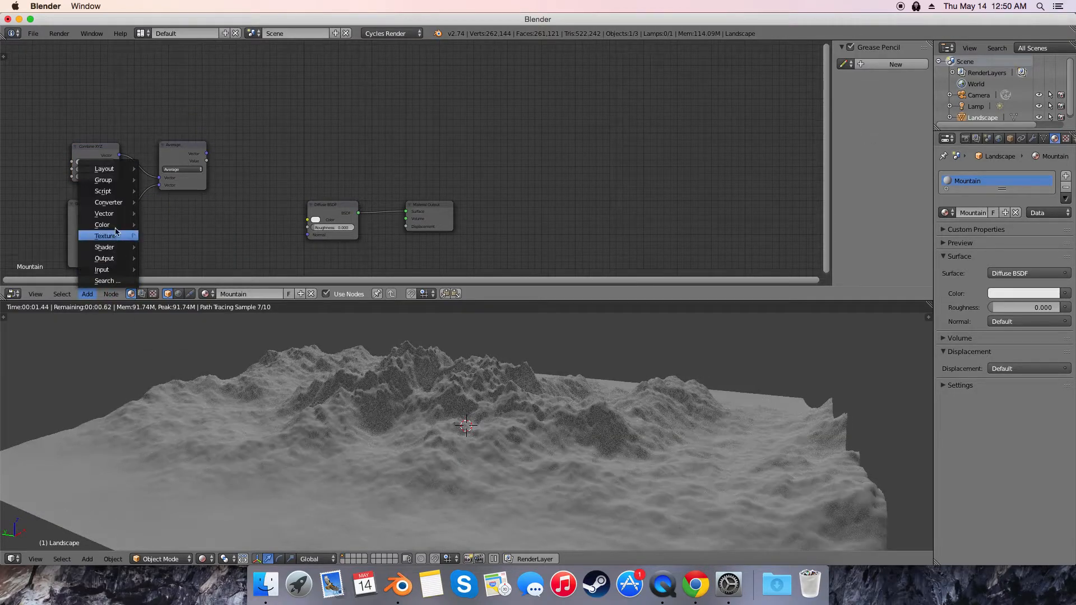
mouse_move(115, 203)
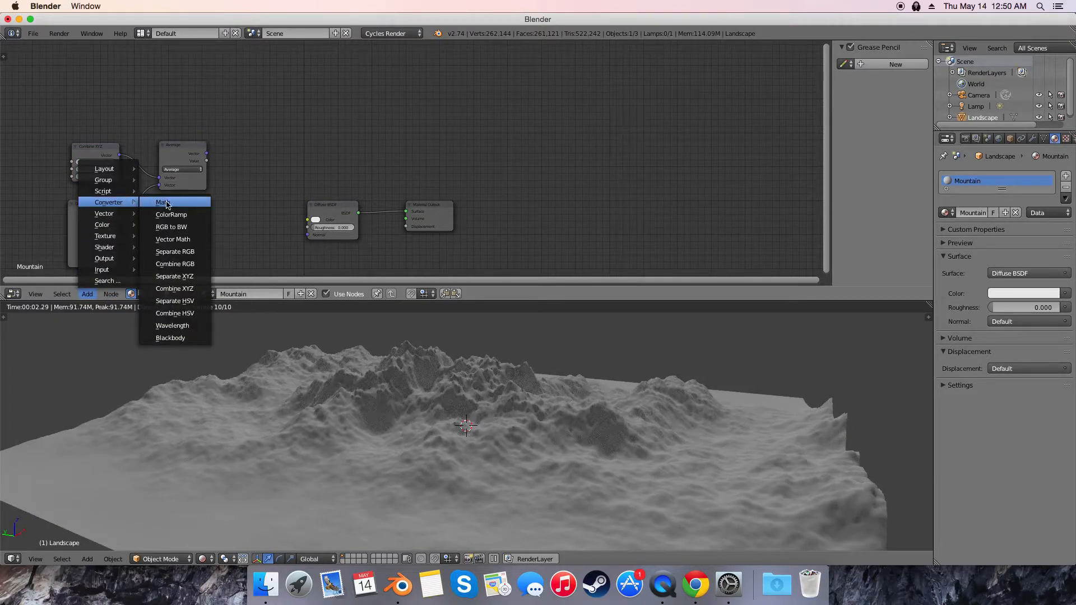
click(187, 276)
click(239, 106)
drag(208, 152, 245, 124)
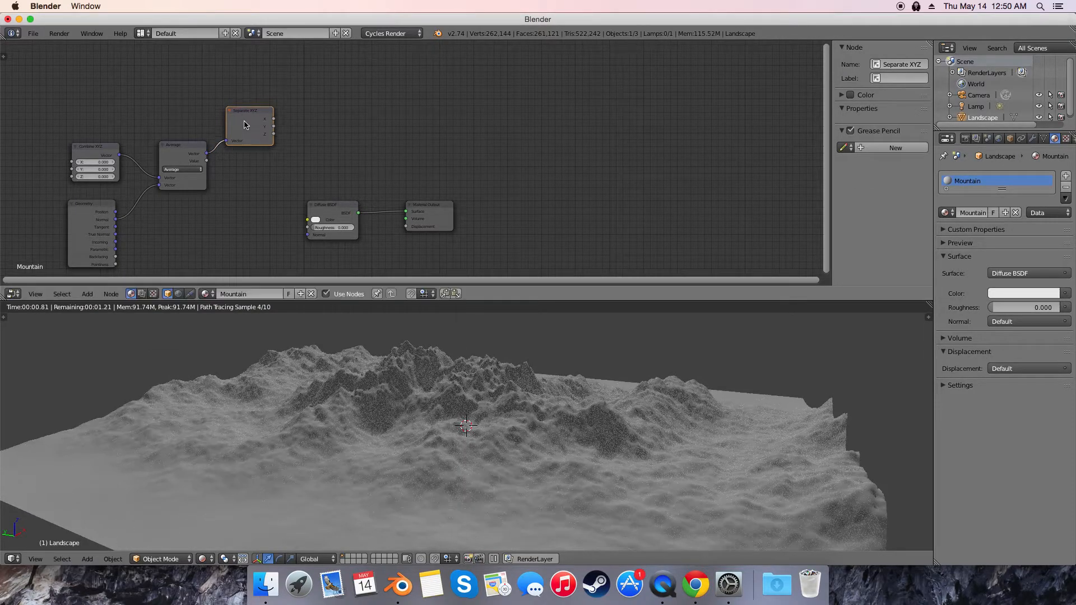
Add a ColorRamp node beside the Separate XYZ node and link the Z output to its Fac input.
click(85, 295)
mouse_move(110, 205)
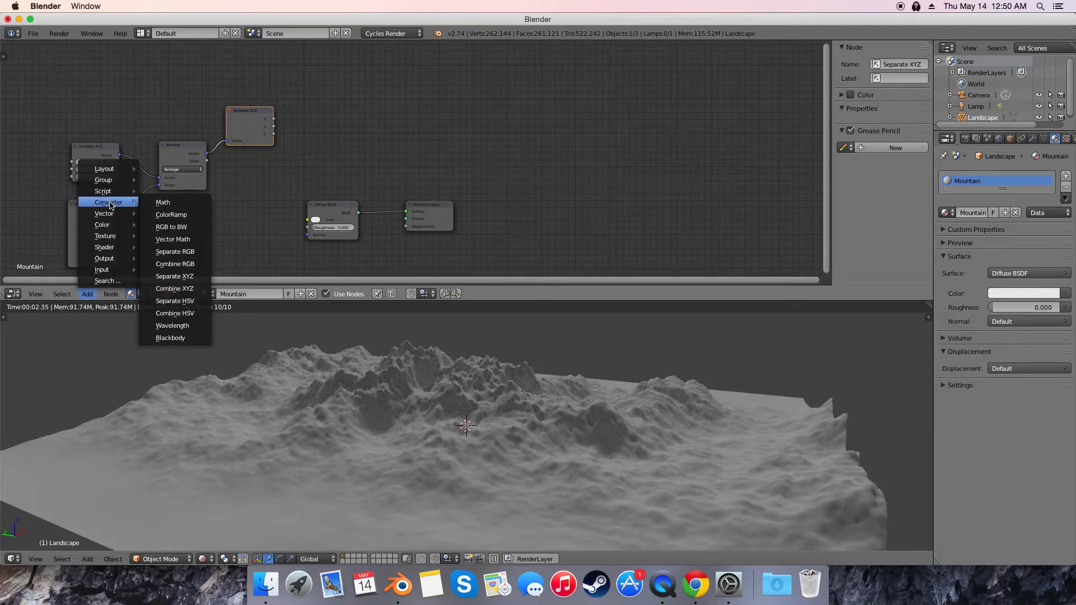
click(171, 215)
drag(275, 134, 317, 138)
Move the Material Output and Diffuse BSDF nodes farther right of the ColorRamp, and duplicate the Diffuse BSDF directly below the original.
scroll(470, 143, down, 3)
middle_drag(454, 144, 266, 134)
drag(263, 188, 432, 179)
drag(176, 189, 309, 178)
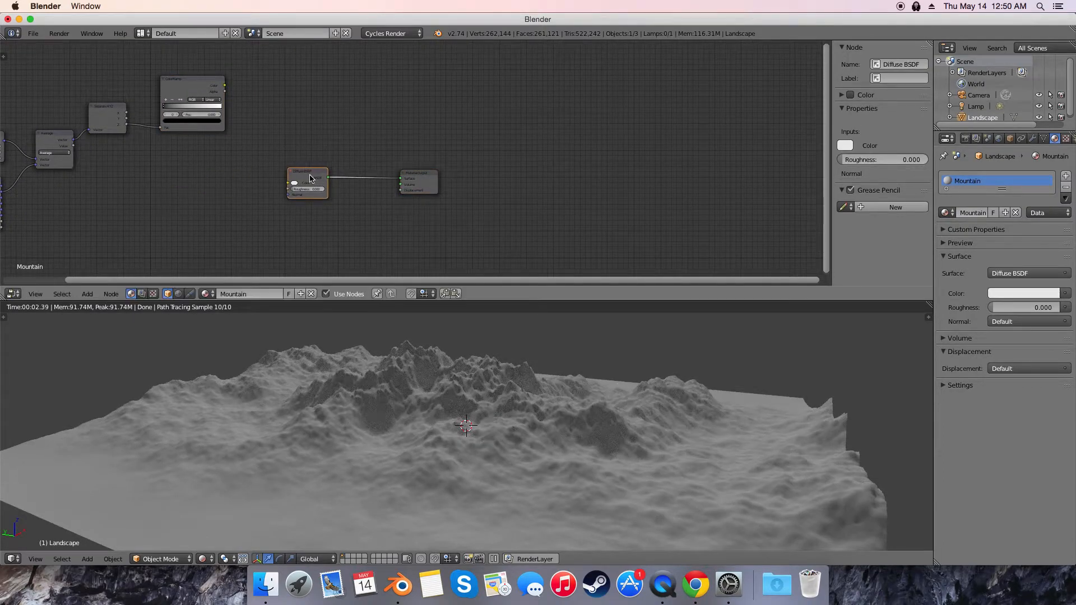
key(shift+d)
click(311, 213)
Set the upper Diffuse BSDF's colour to white and the lower duplicate's colour to dark grey.
scroll(398, 194, up, 2)
middle_drag(364, 227, 425, 159)
scroll(425, 158, up, 1)
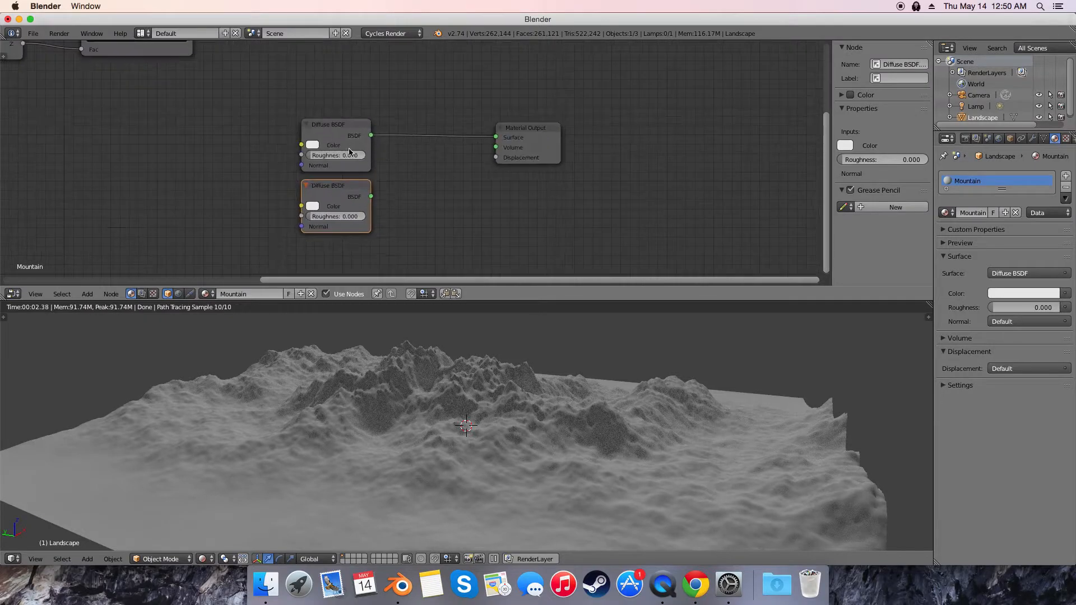
click(313, 145)
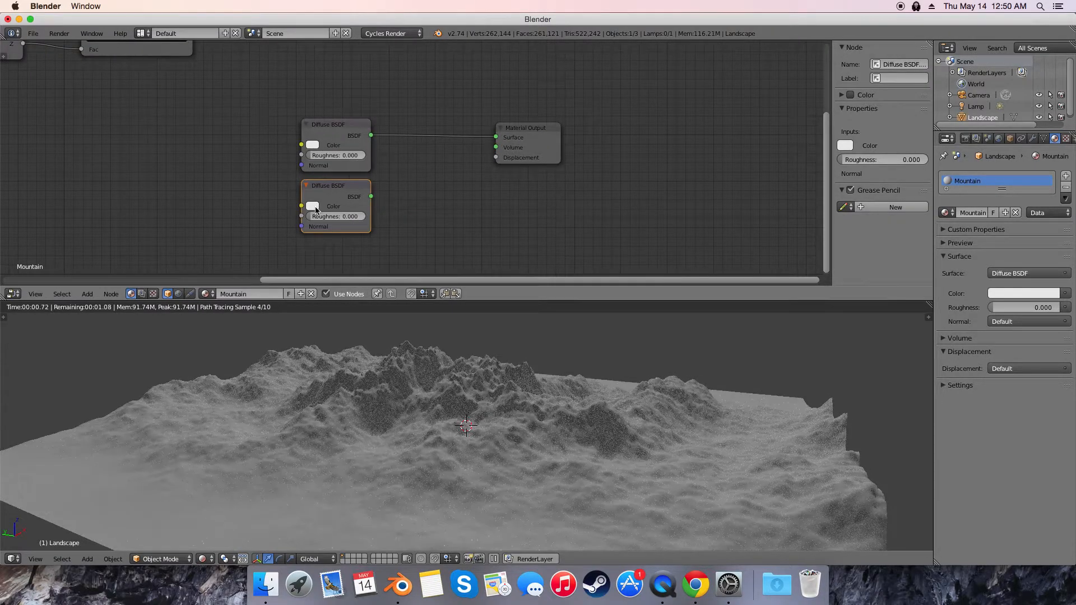
click(313, 206)
drag(384, 115, 391, 121)
Insert a Mix Shader on the link between the white Diffuse BSDF and Material Output, and shift the white Diffuse BSDF left.
middle_drag(414, 168, 483, 199)
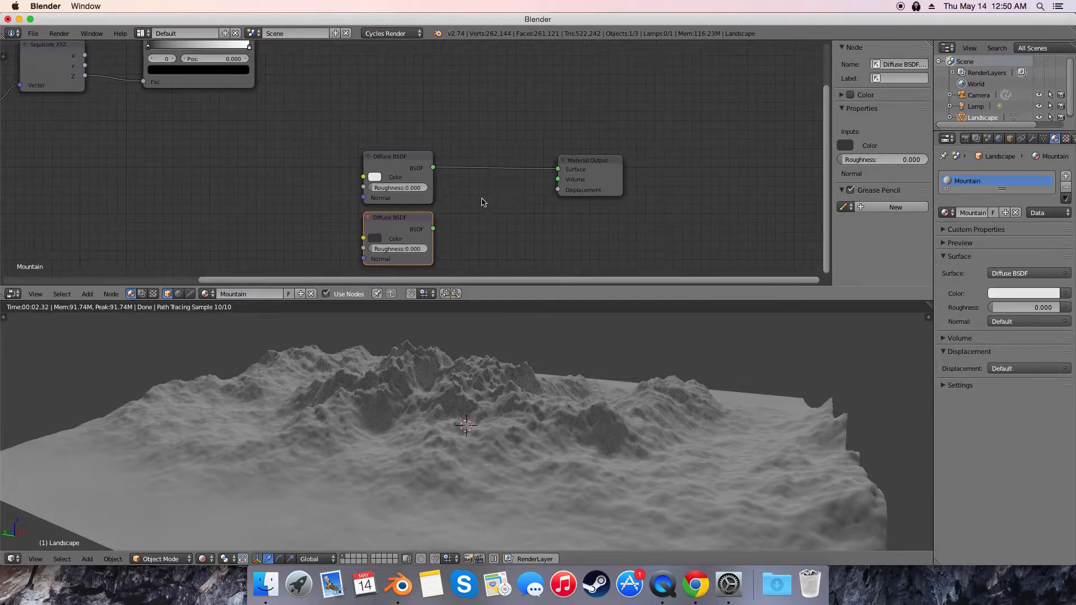
scroll(478, 189, down, 3)
middle_drag(588, 202, 529, 222)
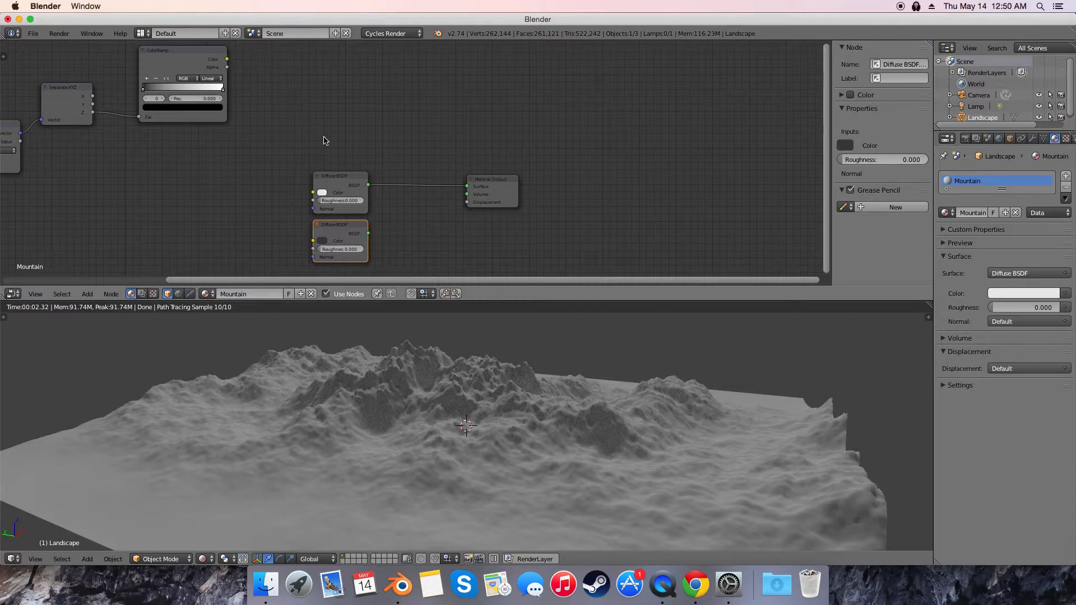
click(87, 293)
mouse_move(118, 253)
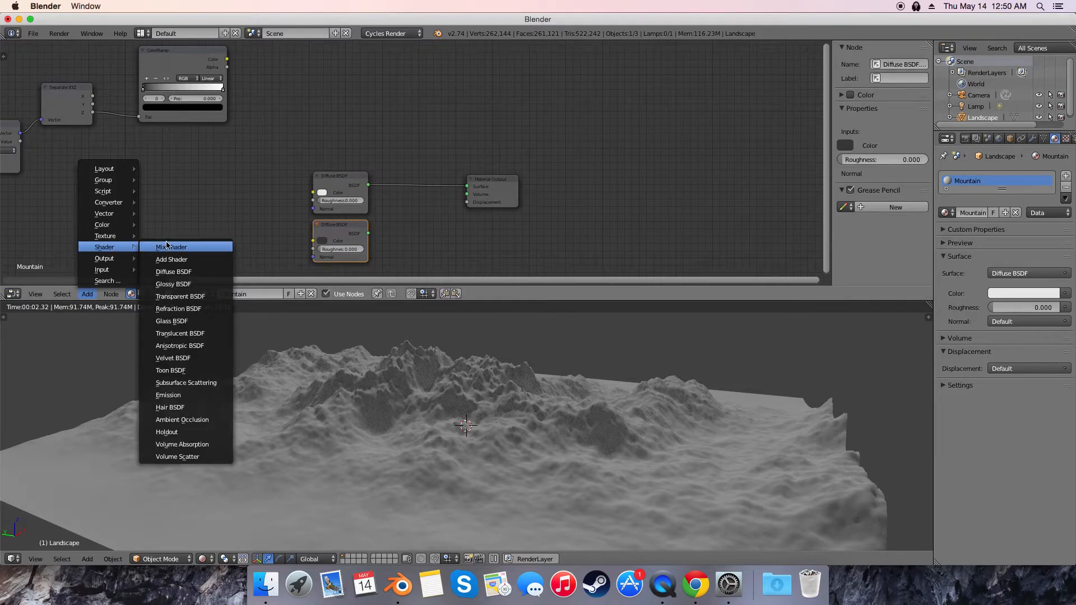
click(168, 246)
click(390, 172)
click(336, 181)
drag(335, 181, 255, 173)
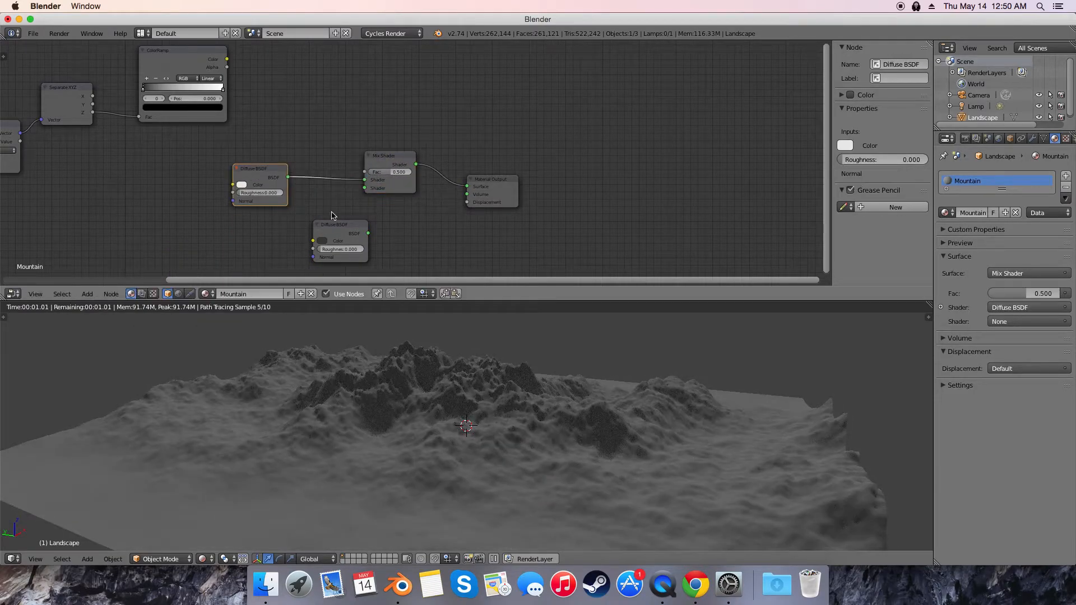
Link the dark Diffuse BSDF to the Mix Shader's second Shader input, place it under the white one, and link ColorRamp Color to Fac.
drag(367, 233, 365, 188)
drag(347, 226, 270, 216)
drag(227, 59, 364, 172)
Set the ColorRamp's interpolation to Constant and move its white stop to about 0.816.
scroll(313, 162, up, 2)
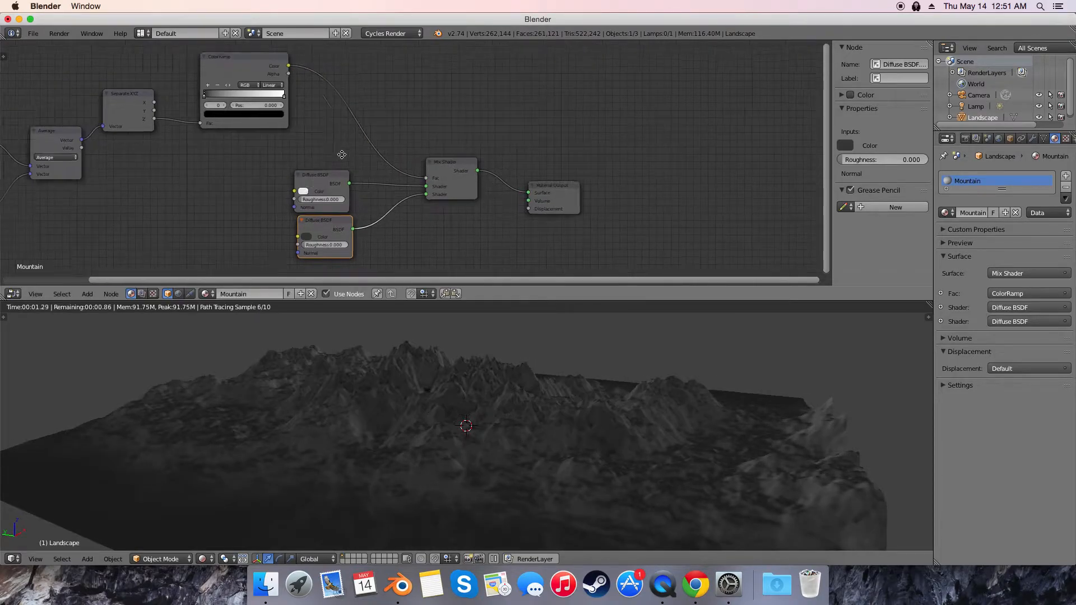
scroll(339, 135, up, 2)
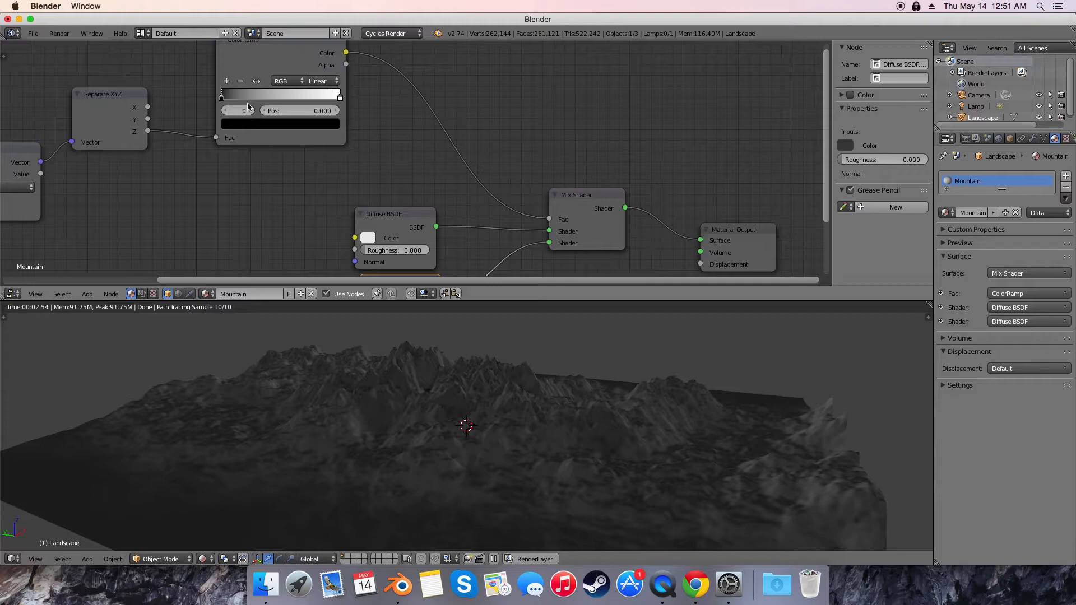
click(330, 81)
click(335, 140)
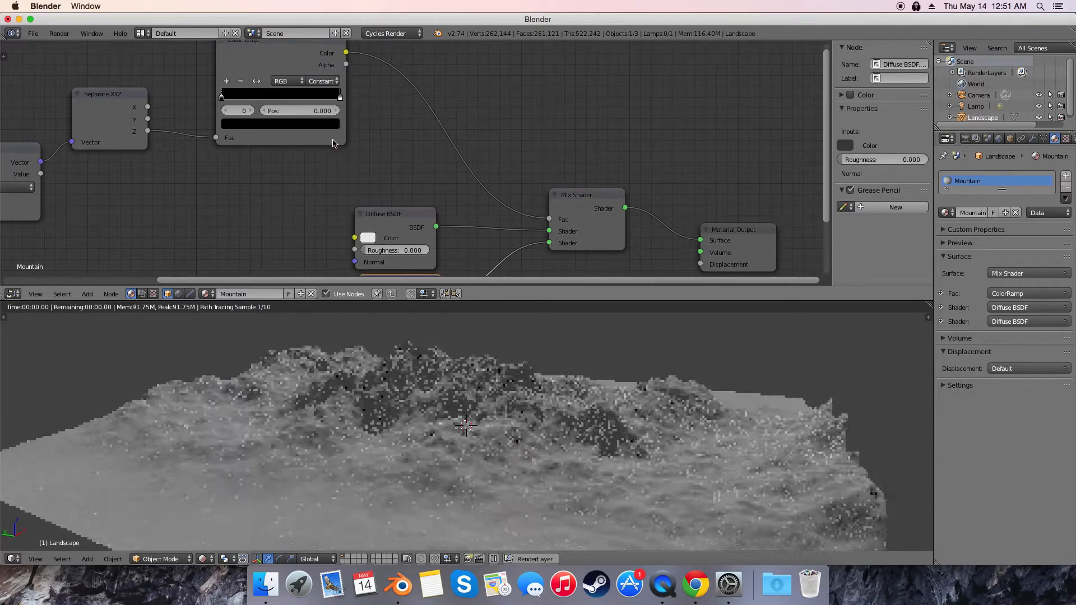
drag(341, 96, 319, 100)
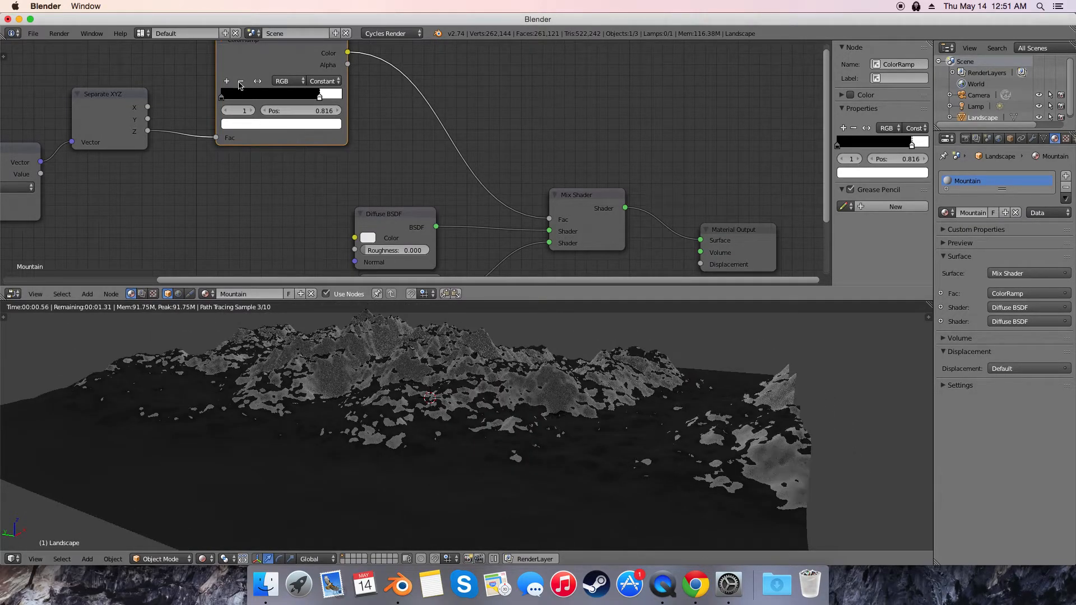
Flip the ColorRamp so white comes first, and move its black stop to about 0.700.
click(258, 82)
drag(341, 100, 309, 101)
scroll(460, 379, up, 5)
scroll(510, 363, down, 5)
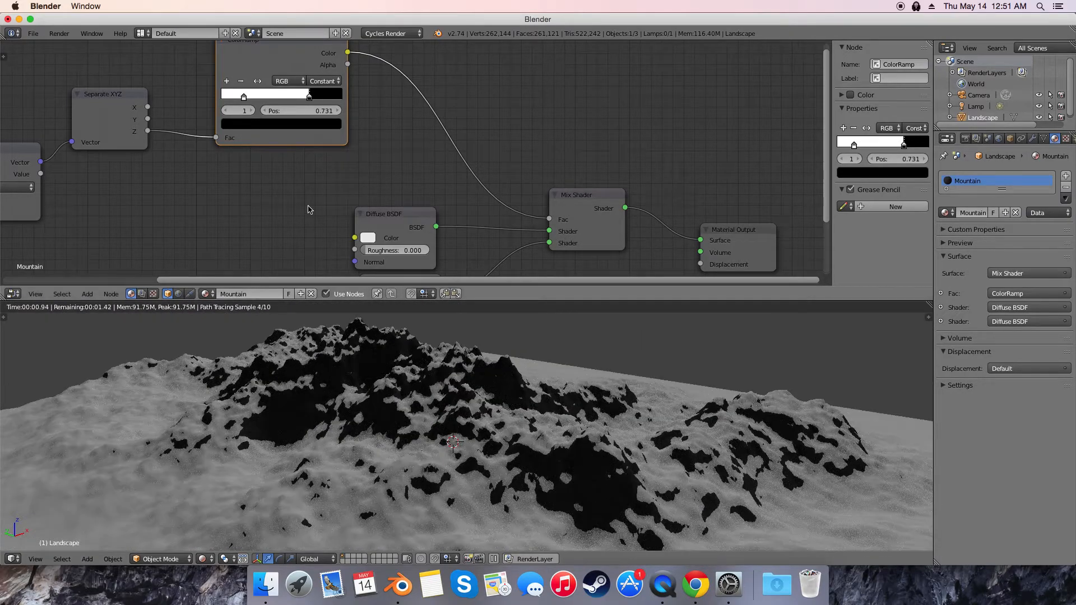
drag(312, 98, 307, 107)
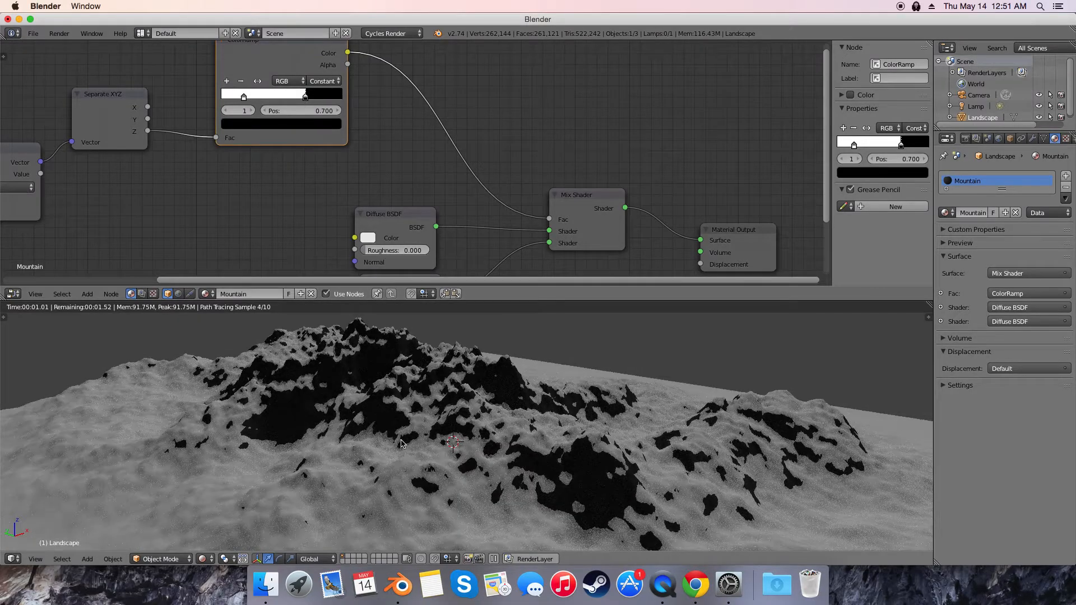
Examine the distribution of snow and rock on the rendered mountains up close and from several angles.
scroll(489, 466, up, 5)
scroll(600, 432, down, 5)
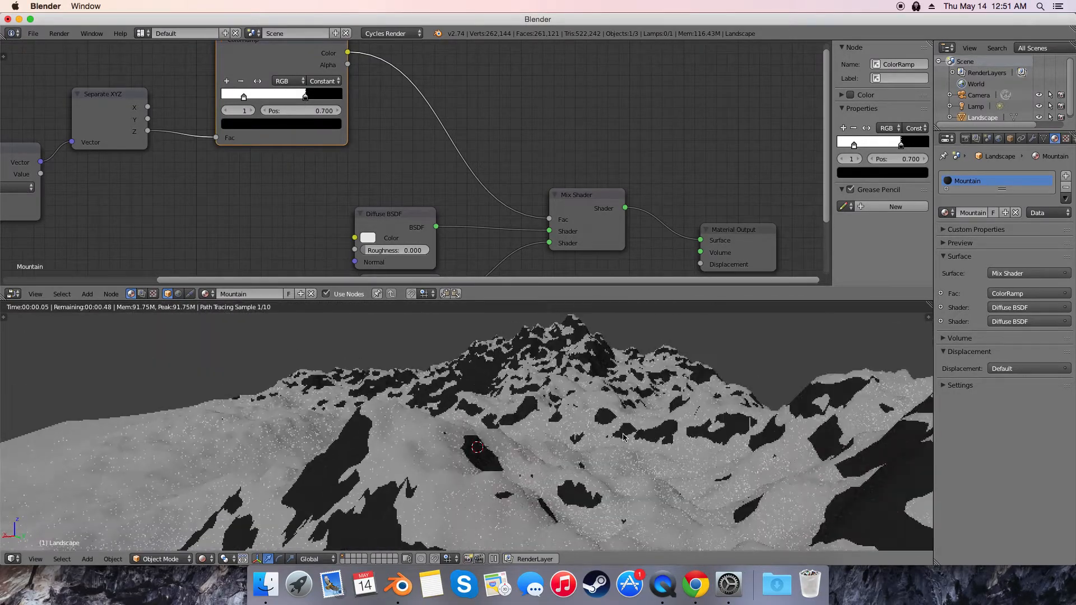
scroll(602, 396, up, 5)
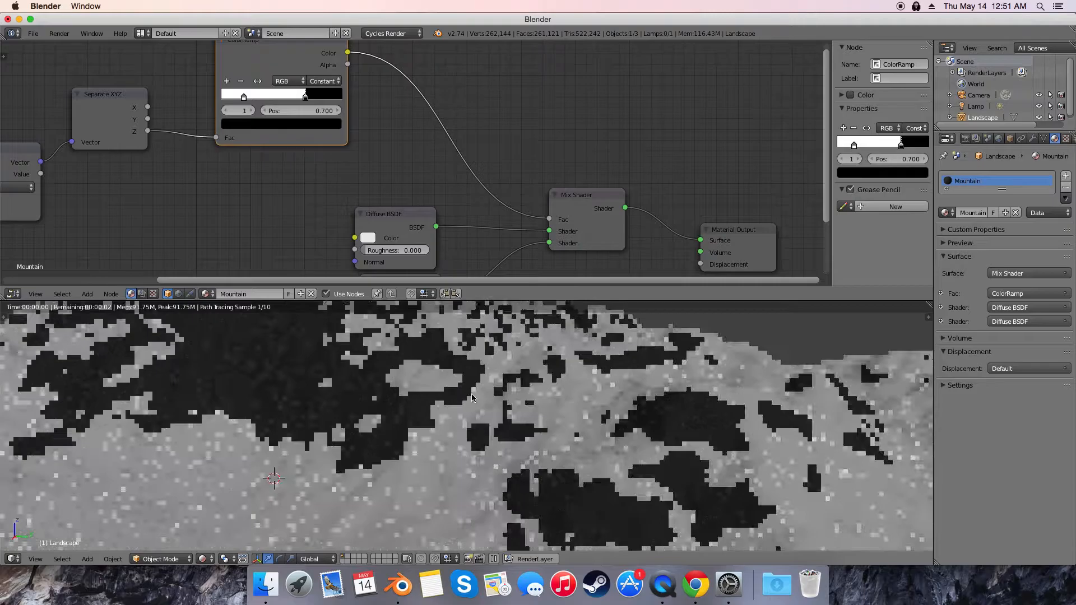
scroll(452, 389, down, 6)
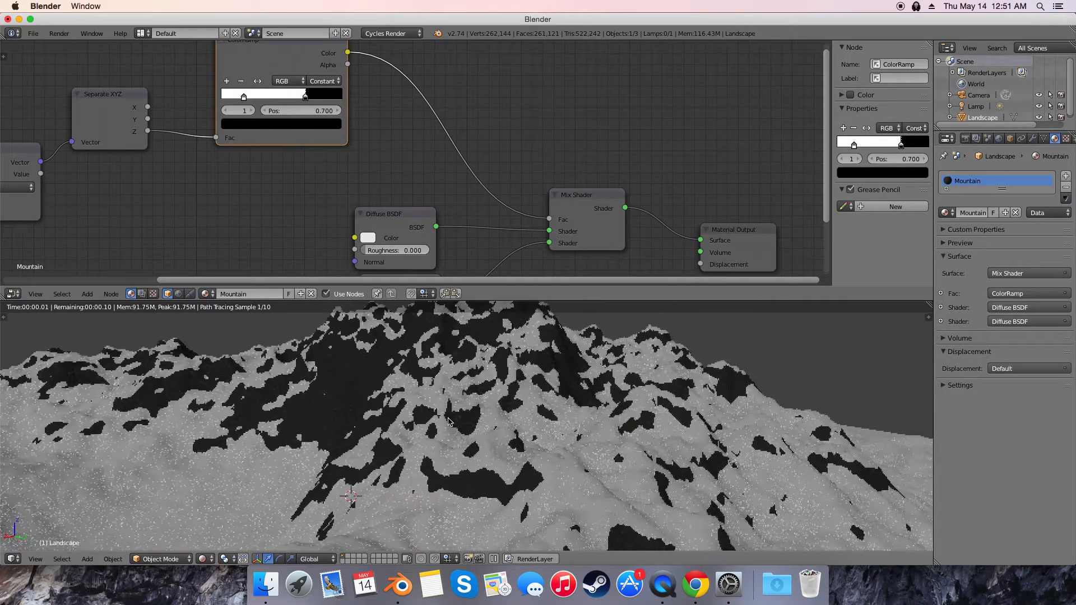
scroll(491, 454, up, 8)
mouse_move(491, 454)
middle_down()
mouse_move(496, 520)
mouse_move(498, 443)
middle_up()
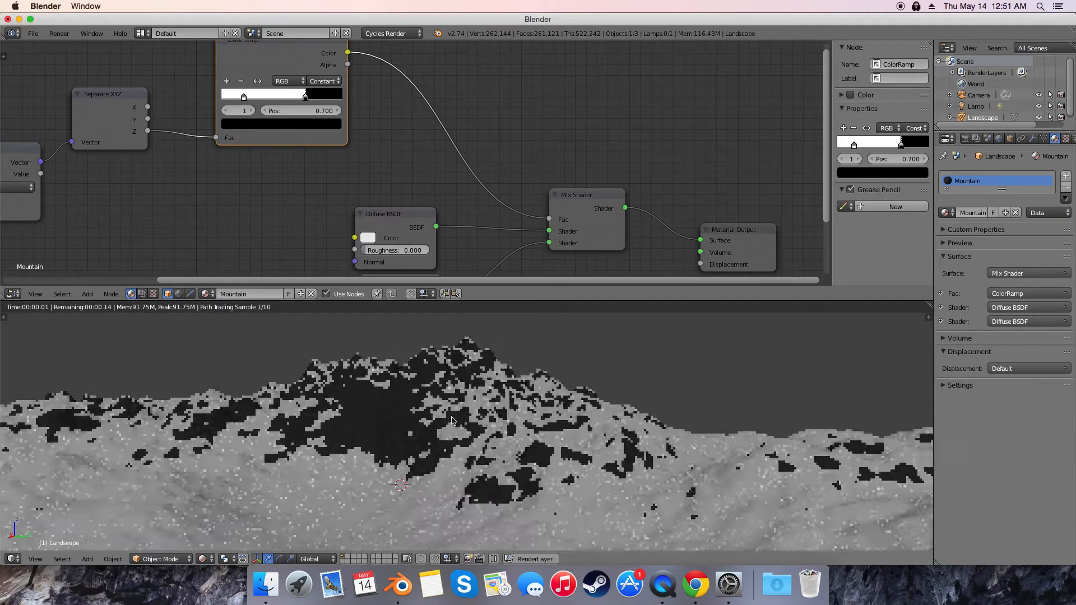
scroll(216, 202, down, 1)
Set the Combine XYZ node's X to -0.100 and Y to -0.200 to change the direction of the snow cover.
middle_drag(216, 202, 510, 170)
scroll(510, 170, up, 2)
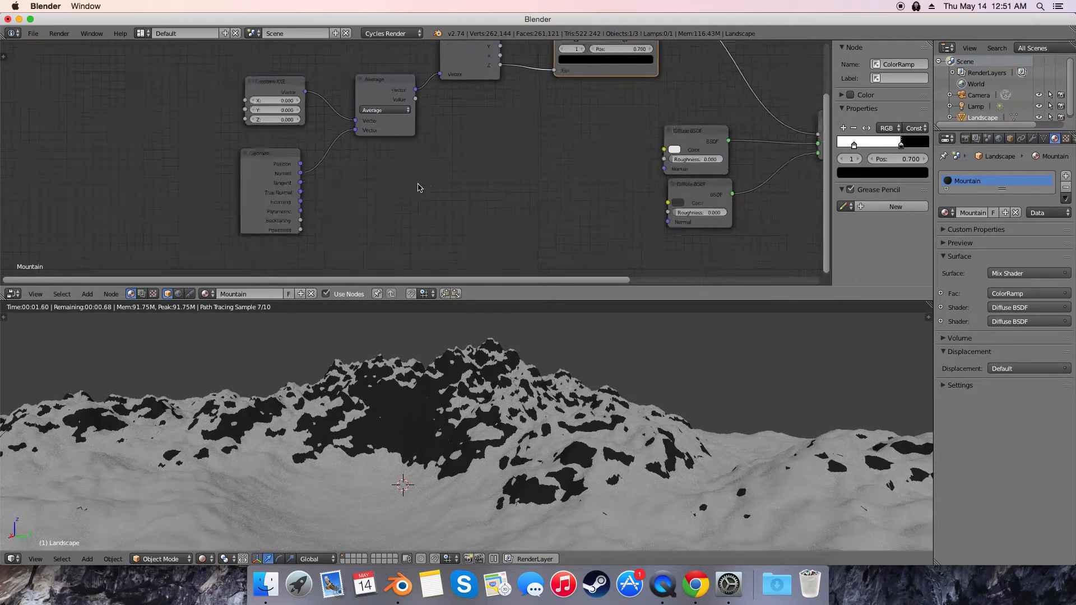
scroll(218, 174, up, 2)
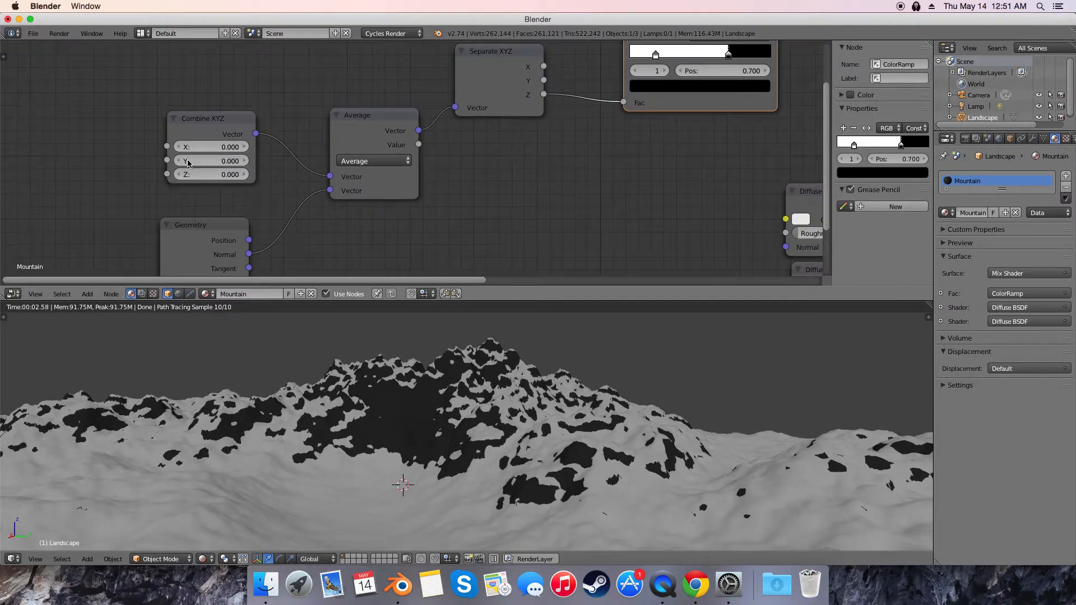
middle_drag(473, 215, 408, 230)
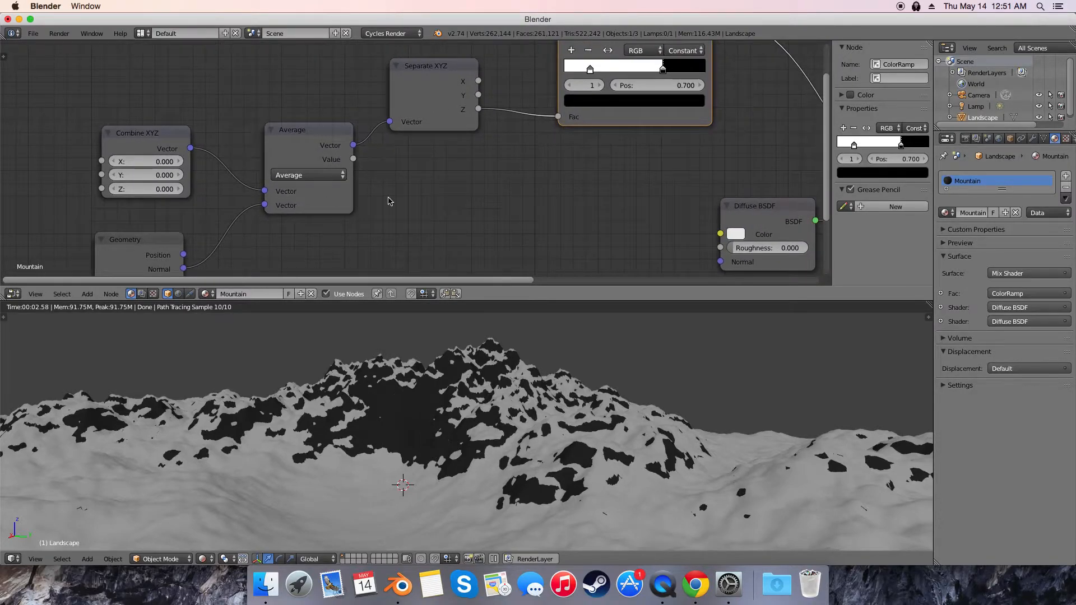
click(114, 175)
click(113, 174)
click(113, 161)
click(114, 161)
click(114, 162)
click(179, 161)
click(179, 162)
middle_drag(386, 387, 434, 400)
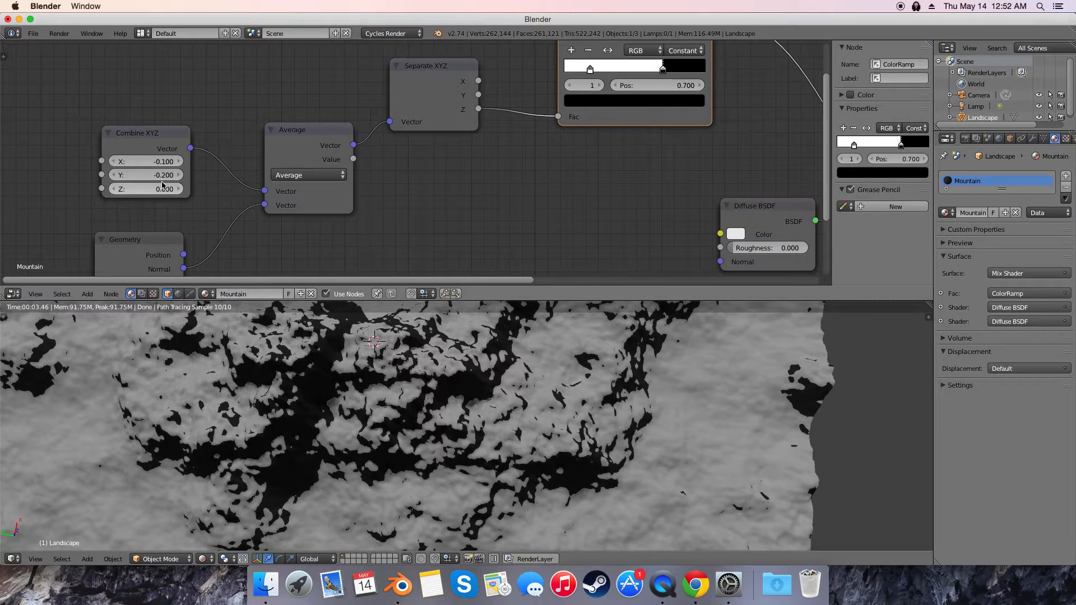
Set the Combine XYZ node's Z to 1.700 and move the ColorRamp's black stop to 0.951.
mouse_move(149, 189)
mouse_down()
mouse_move(180, 189)
mouse_move(162, 188)
mouse_up()
drag(665, 76, 716, 78)
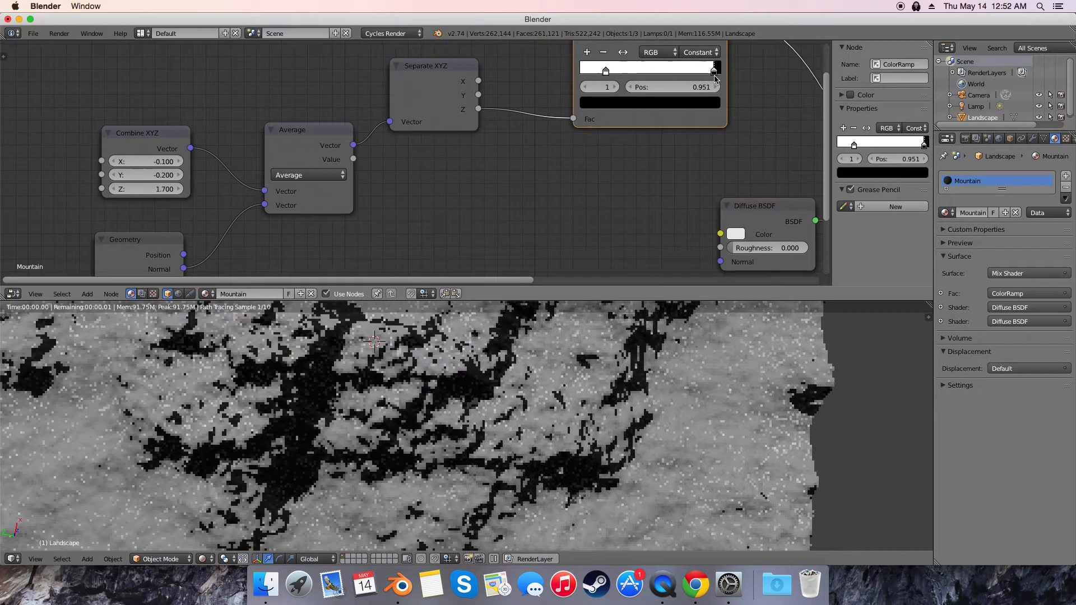
Set the Combine XYZ node's Y to -0.100 and X to -0.050, and check the snow cover from several angles.
mouse_move(458, 364)
middle_down()
mouse_move(463, 414)
mouse_move(458, 377)
mouse_move(516, 380)
mouse_move(440, 383)
mouse_move(451, 381)
middle_up()
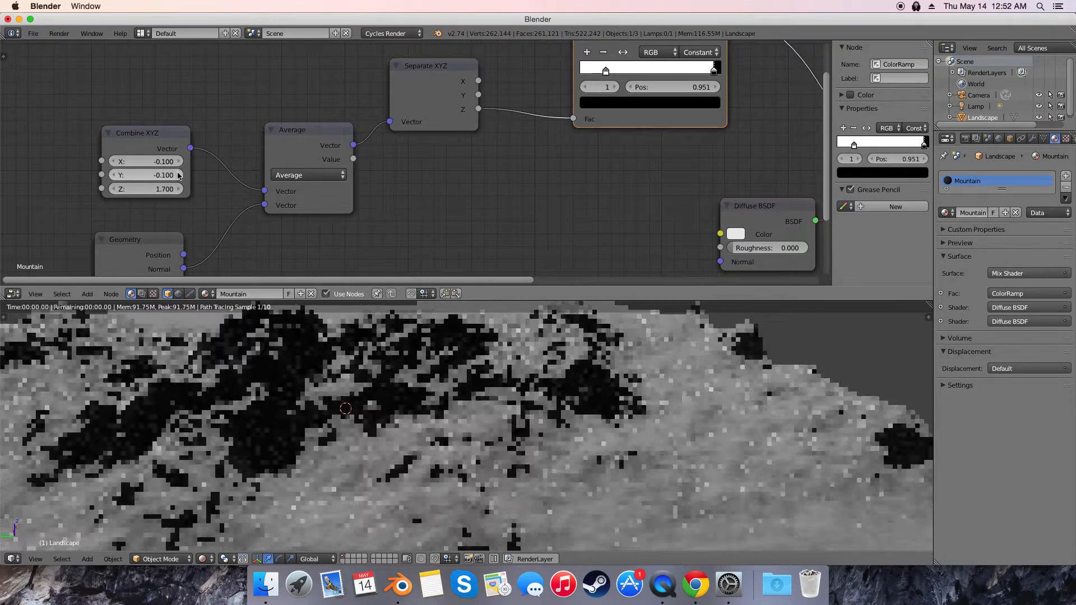
click(159, 161)
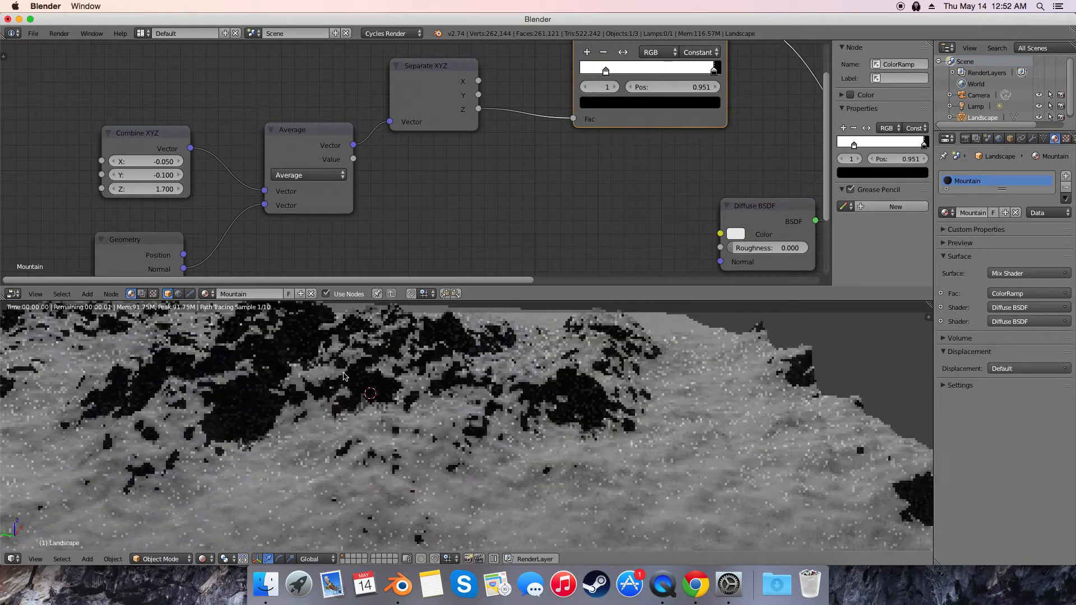
middle_drag(380, 454, 576, 392)
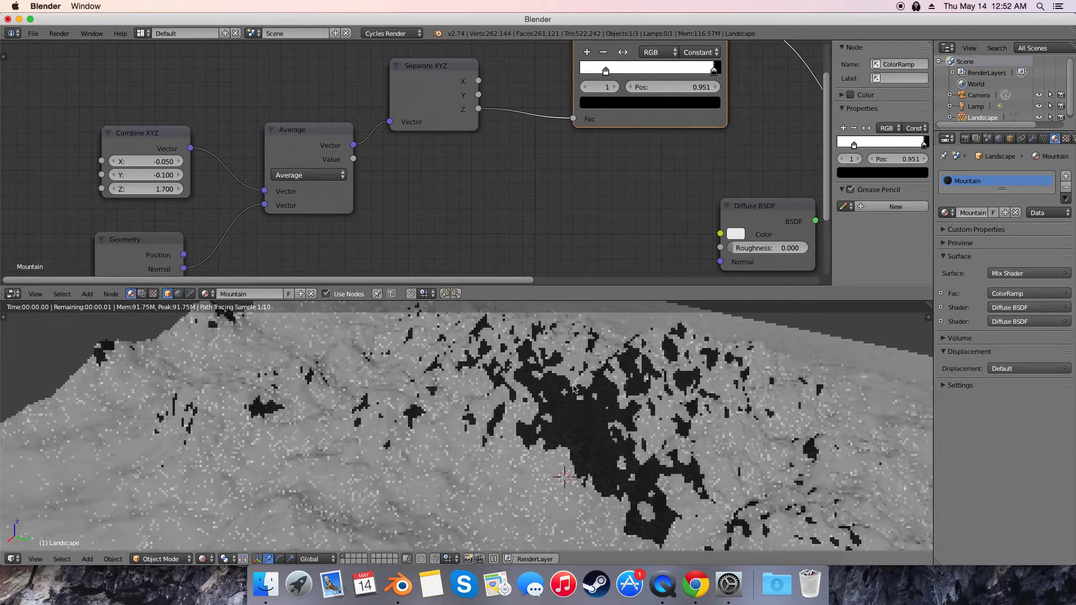
middle_drag(566, 404, 700, 379)
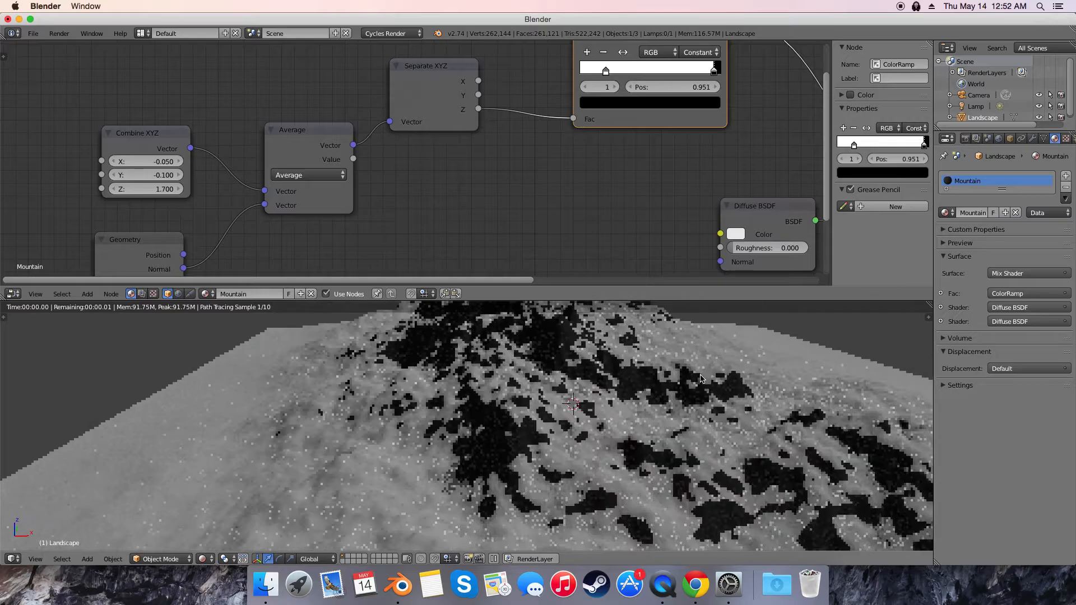
middle_drag(614, 370, 526, 416)
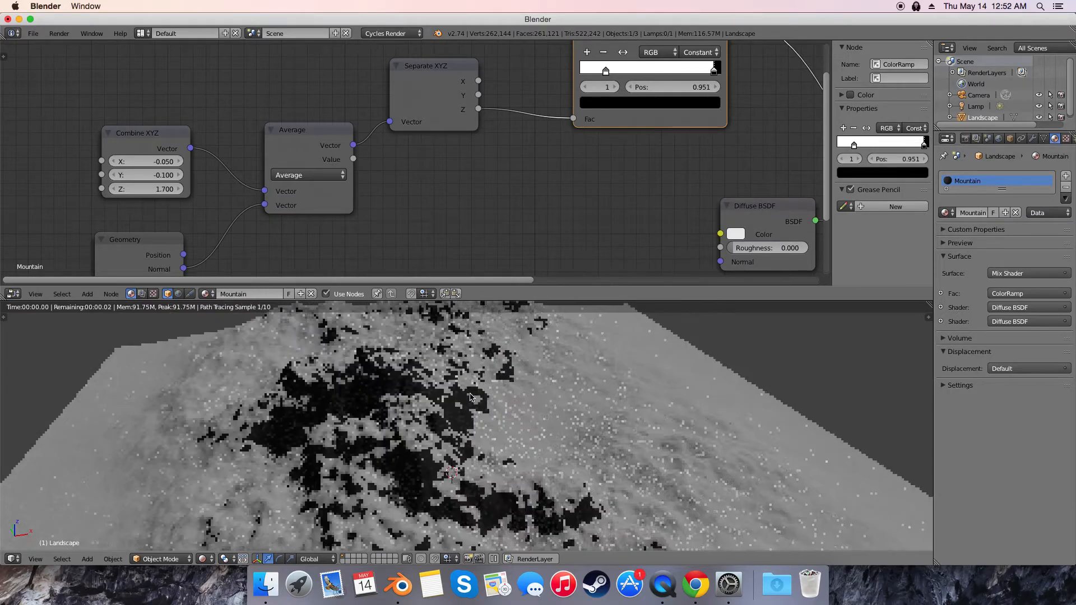
middle_drag(440, 413, 489, 389)
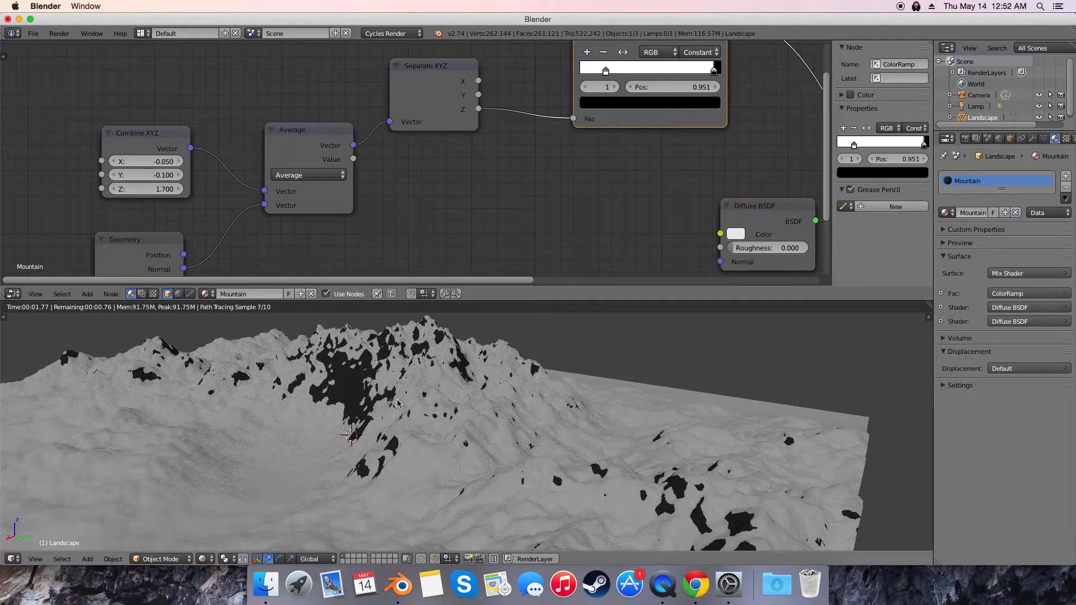
Switch the ColorRamp's interpolation to Linear and move its white stop to 0.951, close to the black stop.
middle_drag(579, 192, 393, 214)
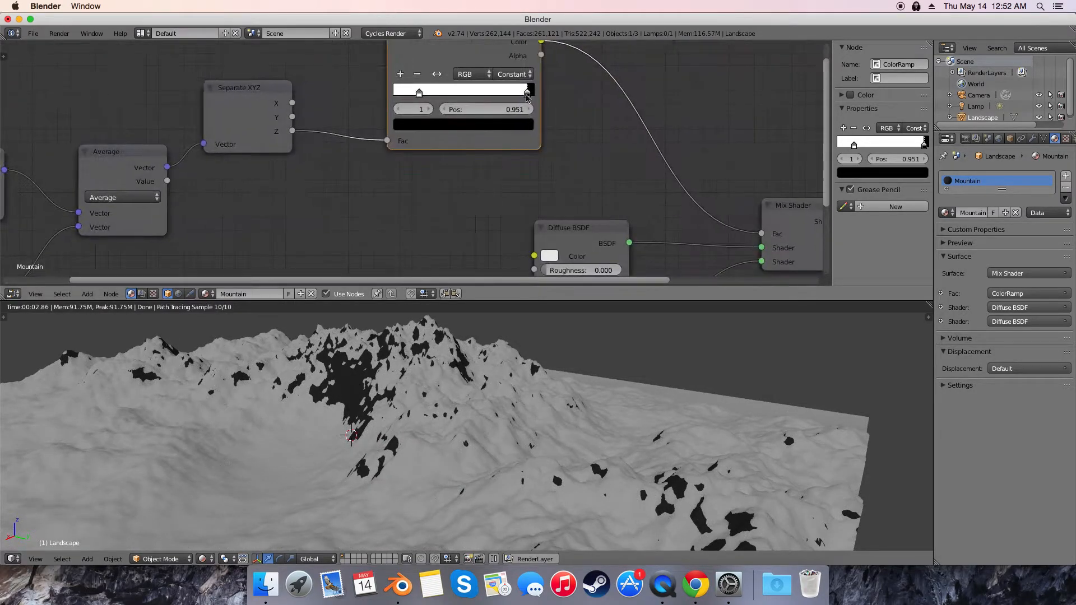
click(512, 74)
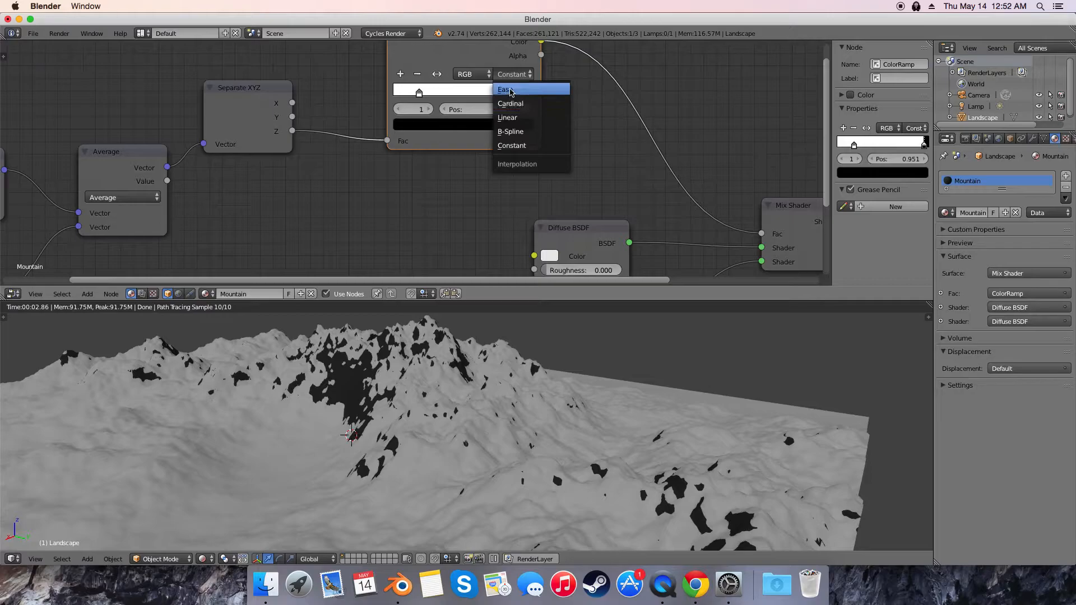
click(510, 118)
drag(422, 98, 581, 95)
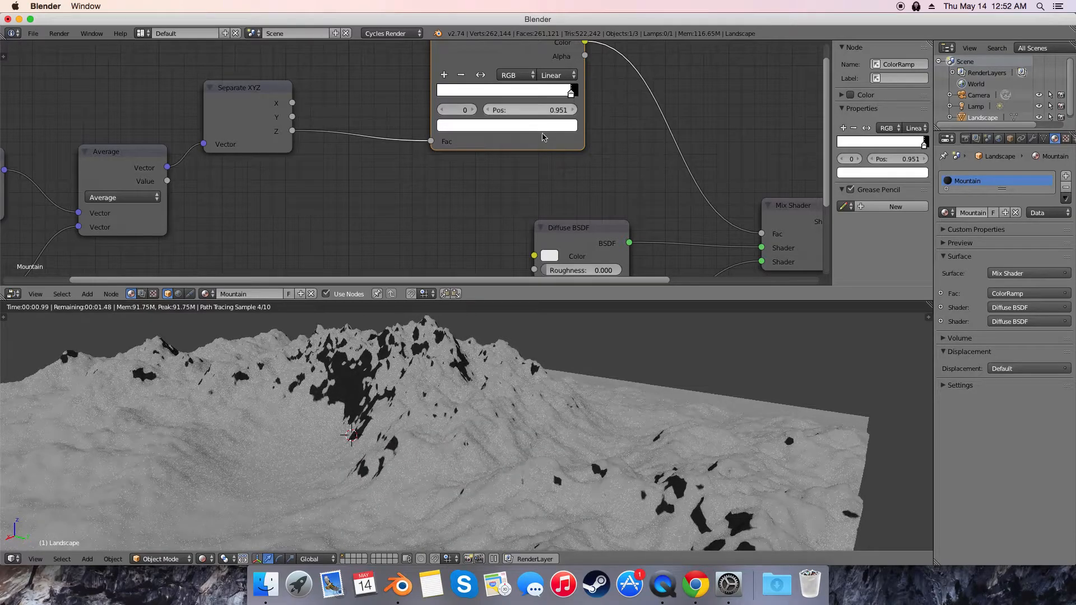
Examine the softened edges between snow and rock on the mountain up close and from several angles.
scroll(363, 413, up, 5)
middle_drag(381, 379, 411, 437)
scroll(463, 398, up, 10)
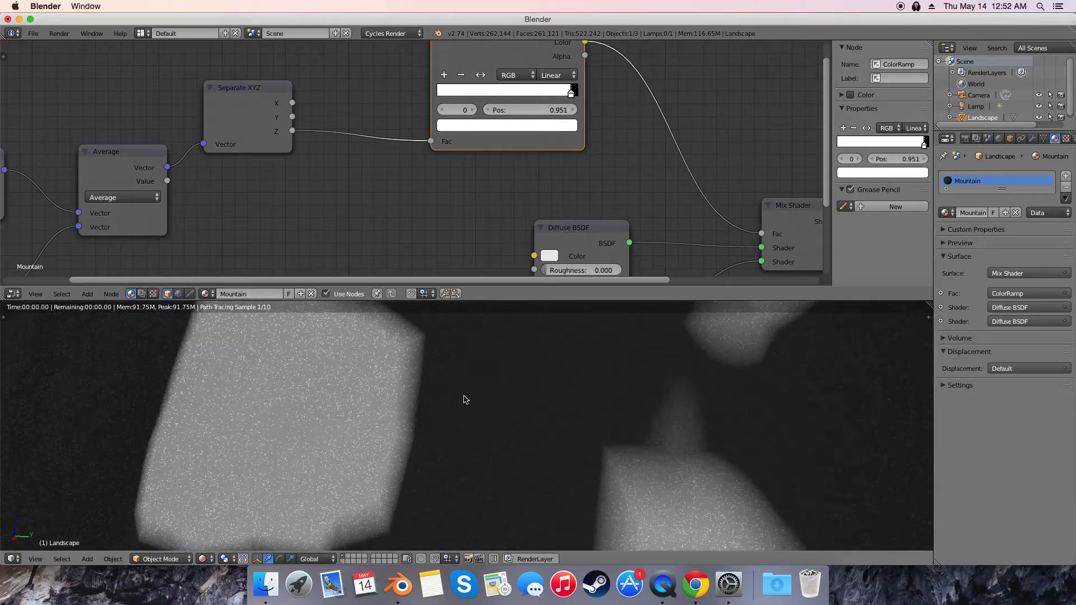
scroll(453, 395, down, 3)
scroll(440, 395, up, 3)
scroll(448, 387, down, 12)
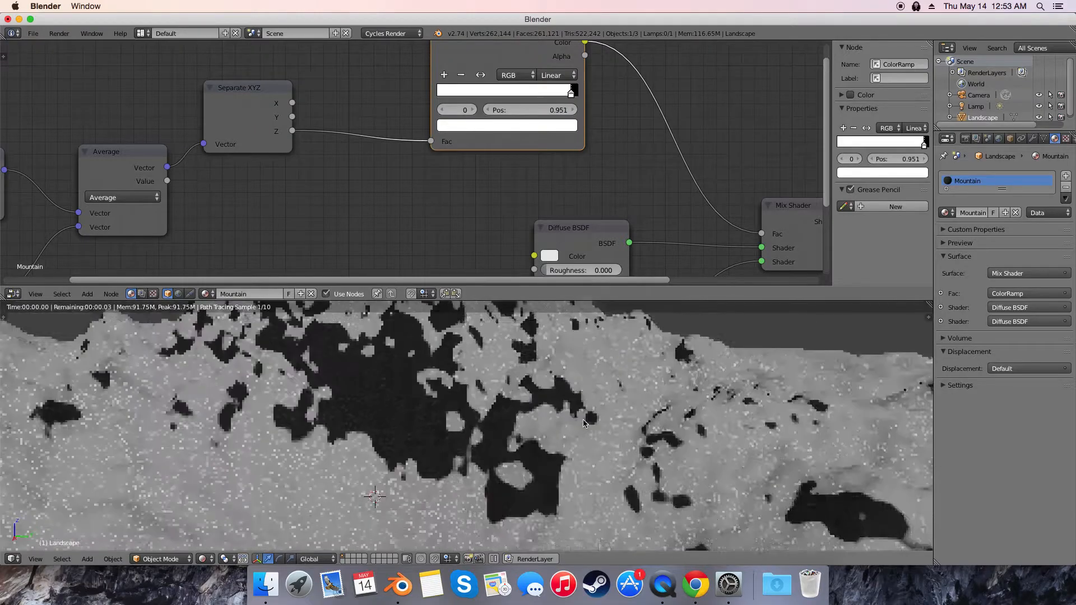
middle_drag(576, 418, 415, 419)
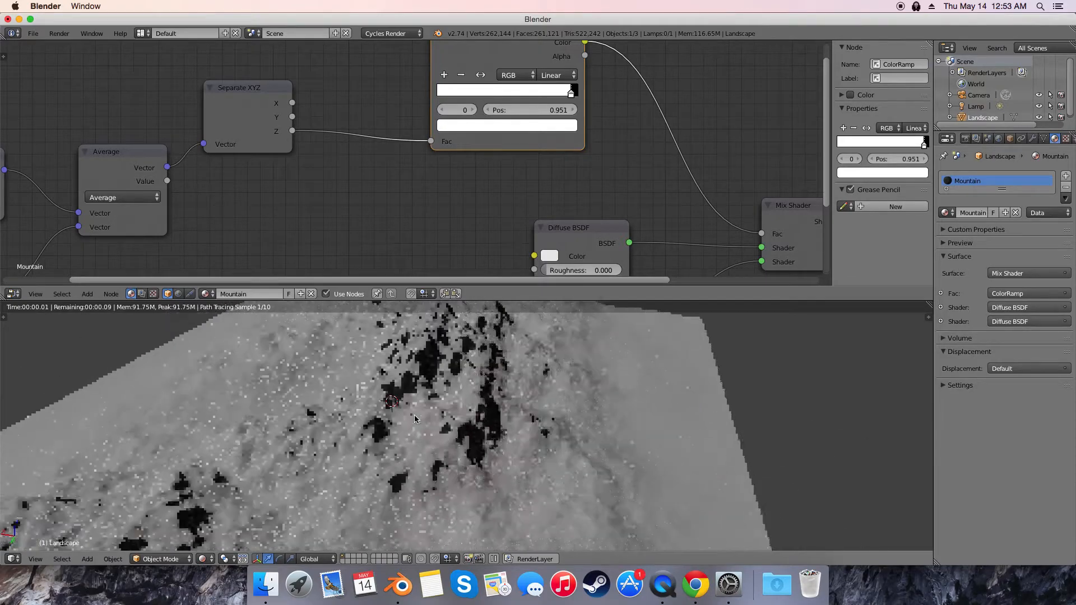
Move the Material Output and Mix Shader nodes farther from the Diffuse BSDF nodes to make room in the node tree.
scroll(473, 241, down, 4)
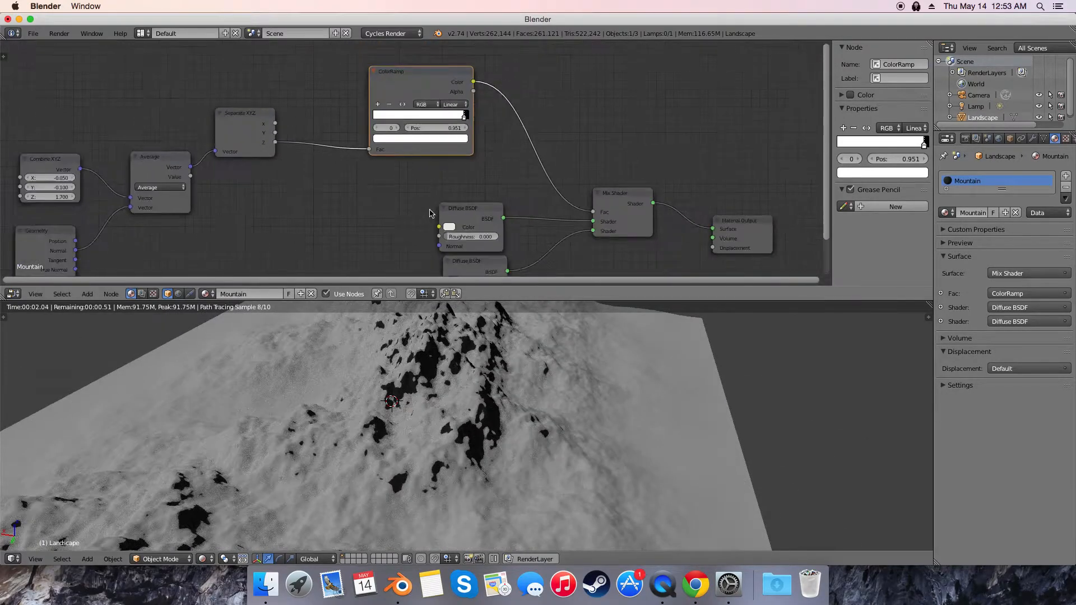
middle_drag(442, 209, 512, 240)
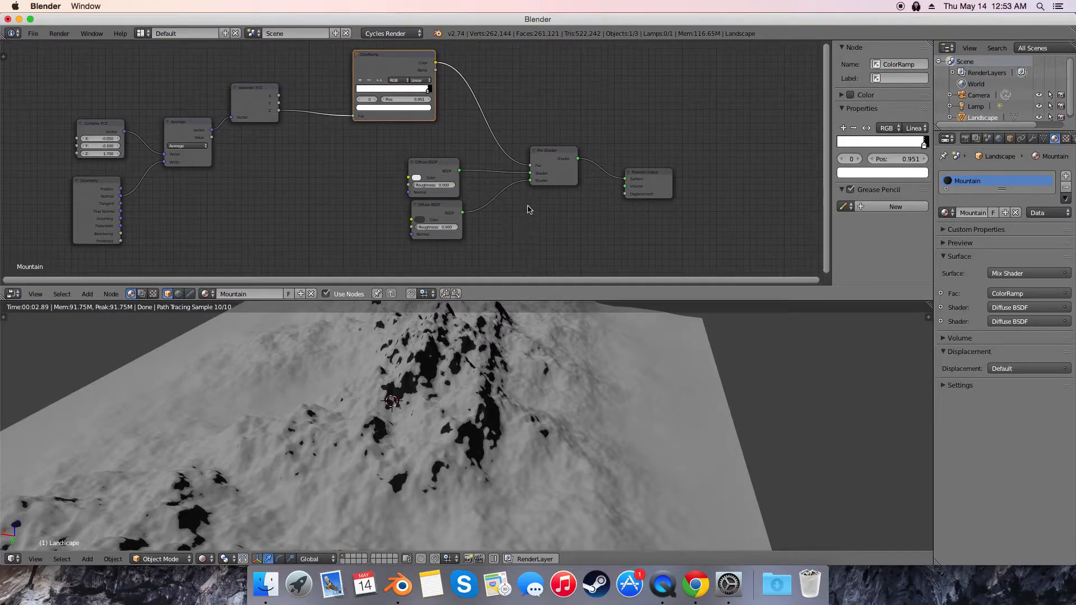
middle_drag(517, 215, 490, 213)
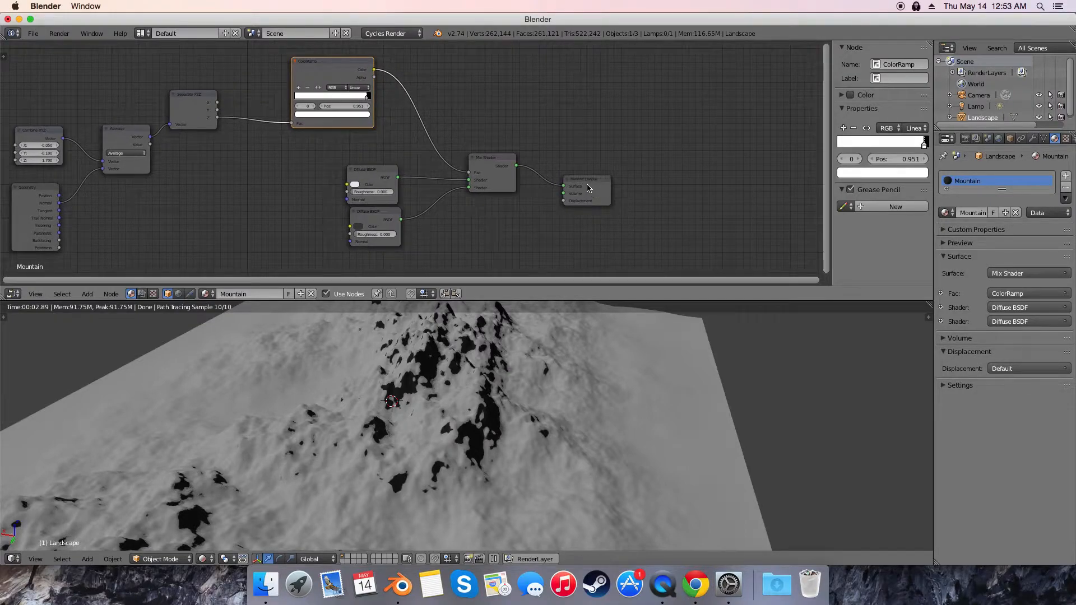
drag(588, 188, 665, 190)
drag(486, 164, 524, 159)
middle_drag(551, 228, 544, 192)
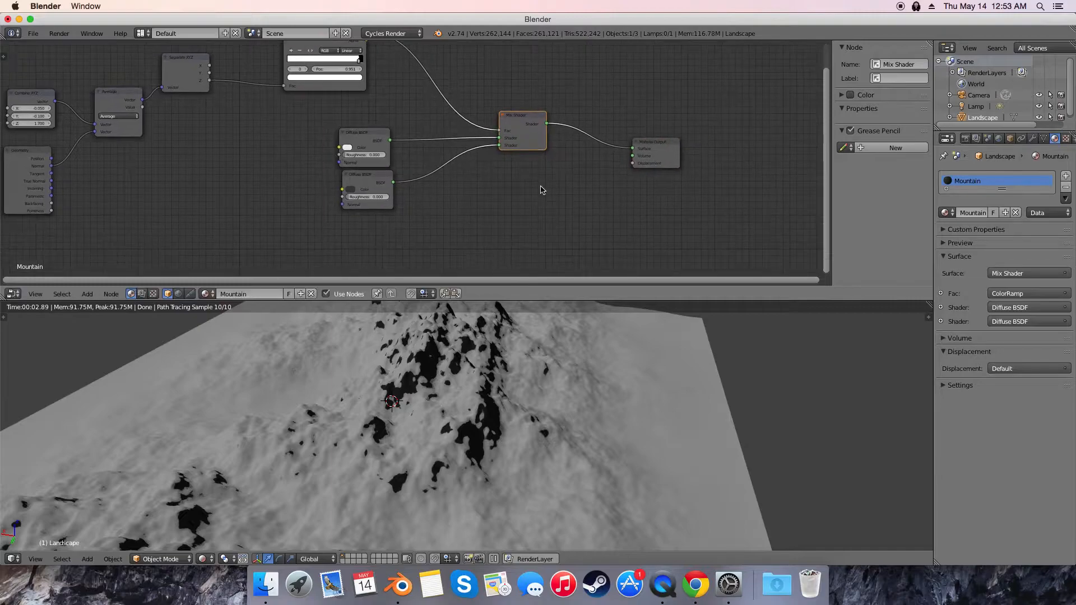
Lighten the dark grey colour of the rock's Diffuse BSDF slightly.
middle_drag(460, 432, 514, 421)
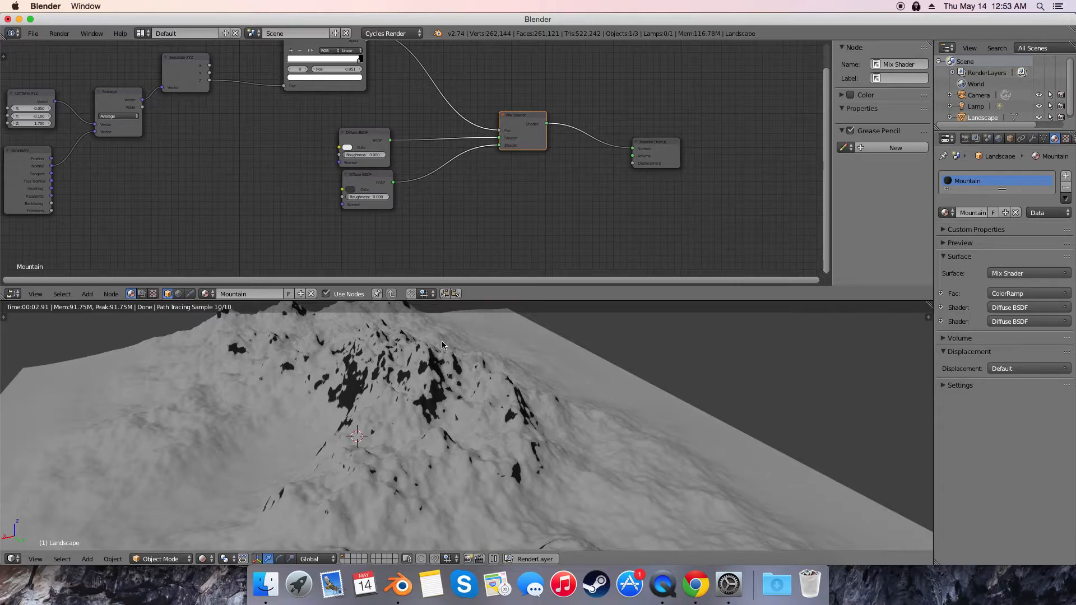
middle_drag(481, 220, 454, 234)
click(323, 195)
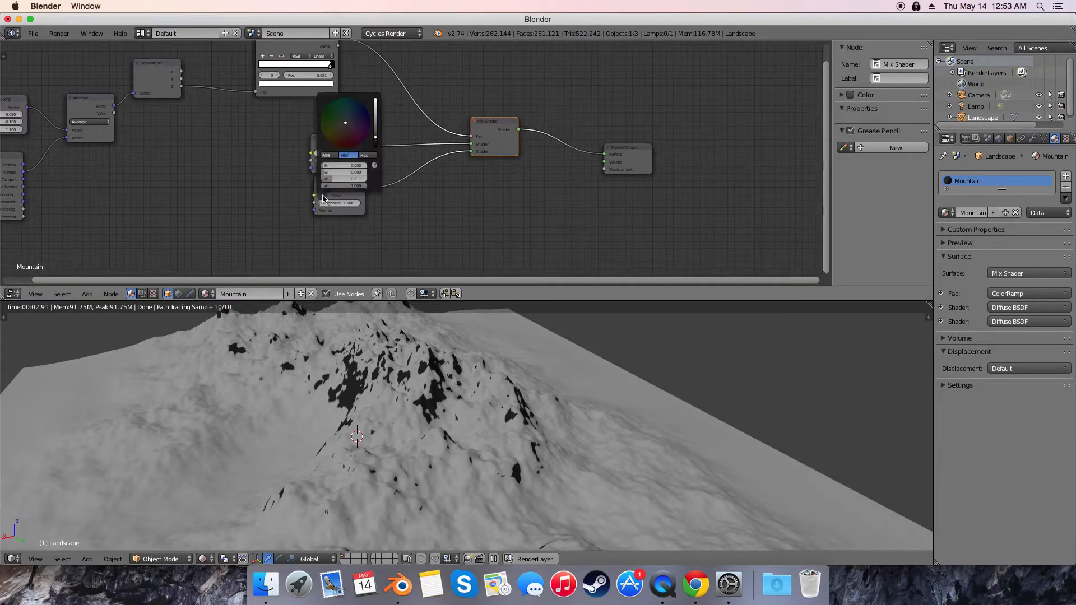
drag(341, 180, 346, 180)
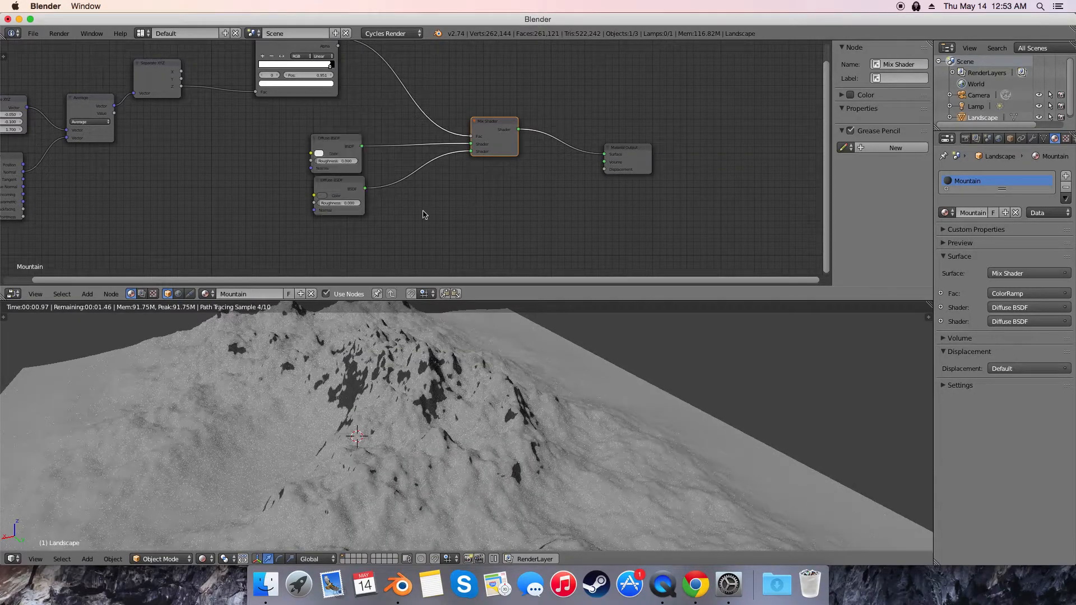
Duplicate the rock's Diffuse BSDF, place the copy below it, and give the copy a darker grey colour.
click(342, 185)
key(shift+d)
click(407, 240)
middle_drag(492, 248, 427, 195)
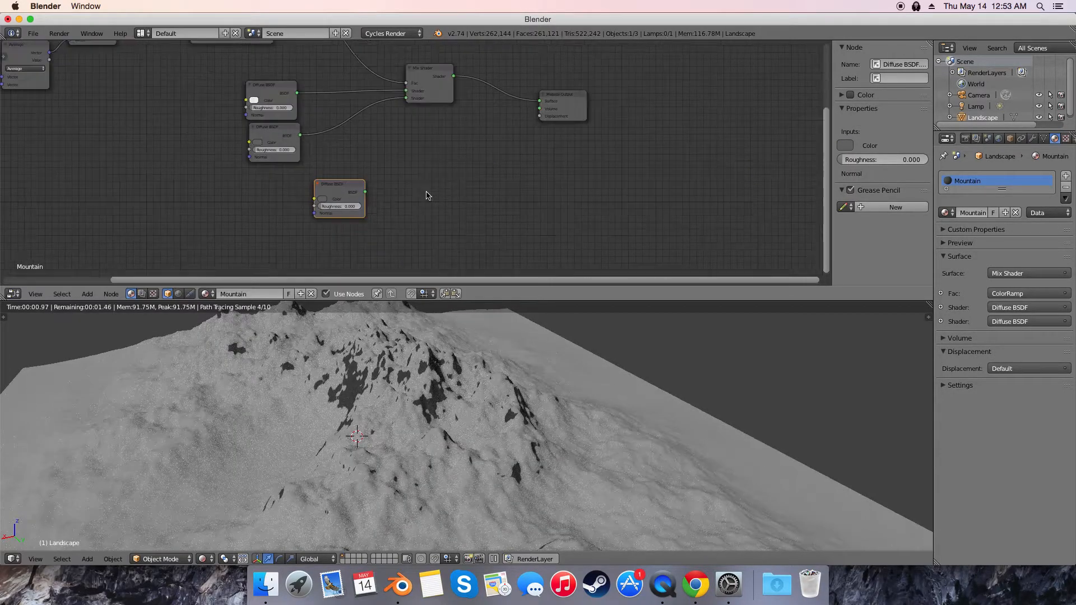
click(323, 198)
drag(355, 181, 343, 182)
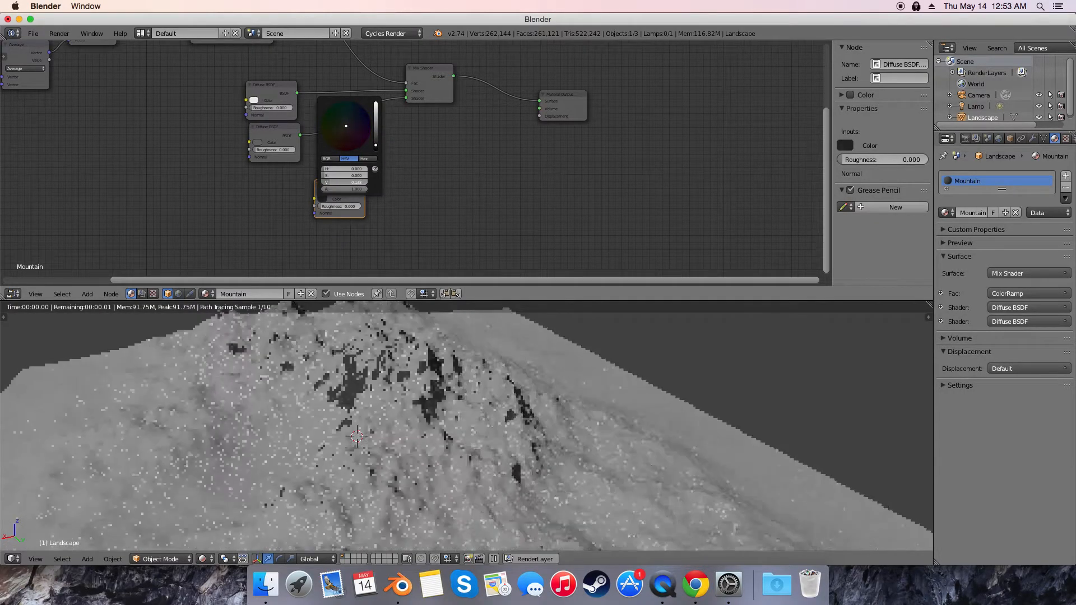
Duplicate the ColorRamp node and place the copy beside the new darker Diffuse BSDF.
scroll(404, 181, down, 1)
mouse_move(500, 207)
middle_down()
mouse_move(541, 192)
mouse_move(485, 206)
middle_up()
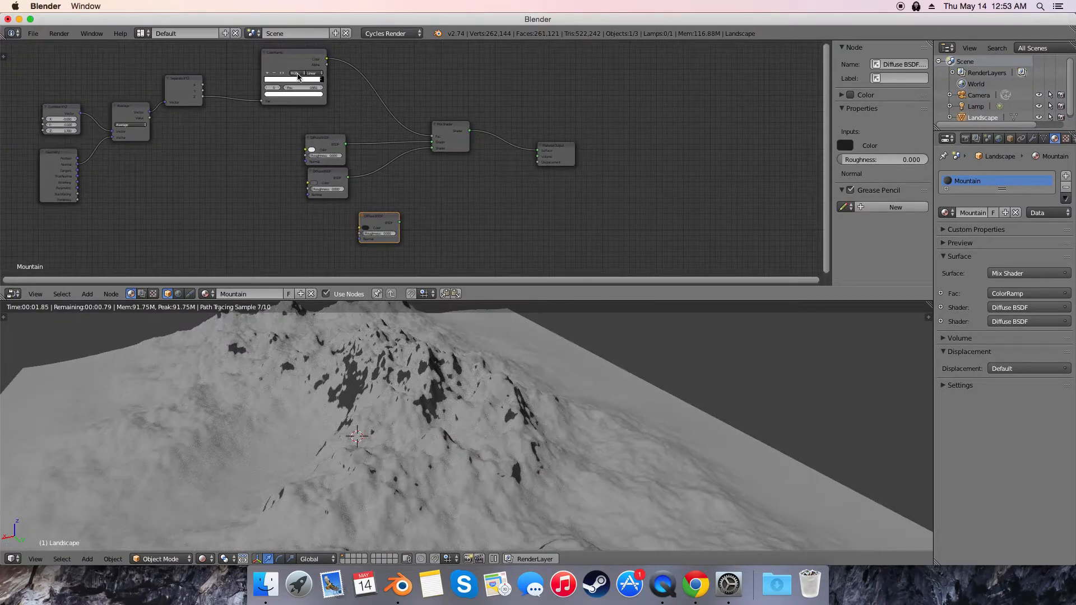
click(298, 75)
key(shift+d)
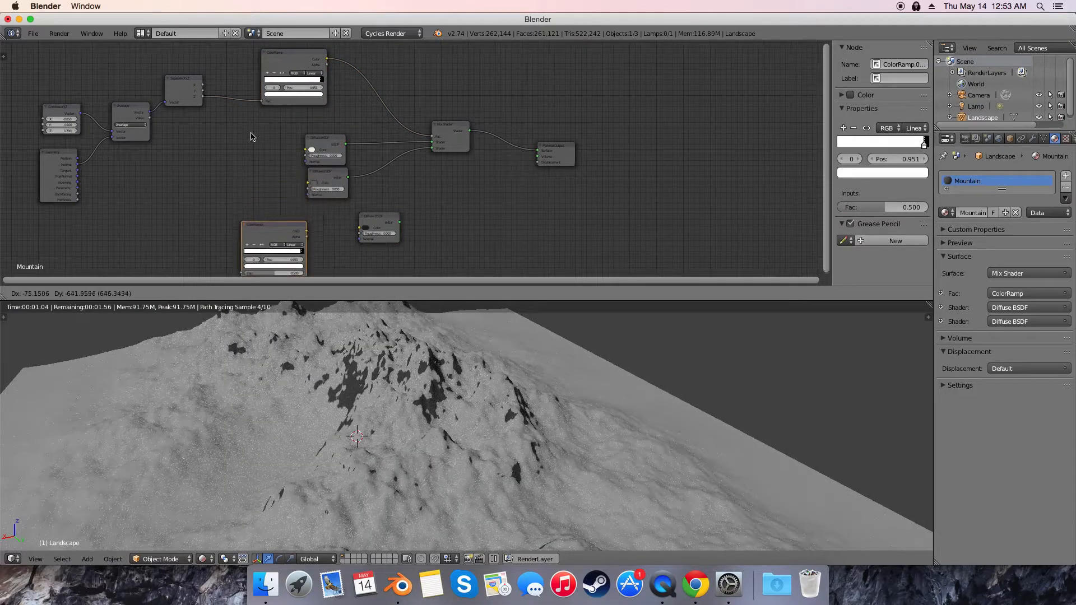
click(252, 134)
Duplicate the Mix Shader, insert the copy before the Material Output, and connect the darker Diffuse BSDF to its second shader input.
middle_drag(519, 188, 456, 115)
click(310, 152)
click(391, 64)
key(shift+d)
drag(436, 132, 478, 80)
drag(398, 147, 398, 151)
drag(391, 59, 368, 61)
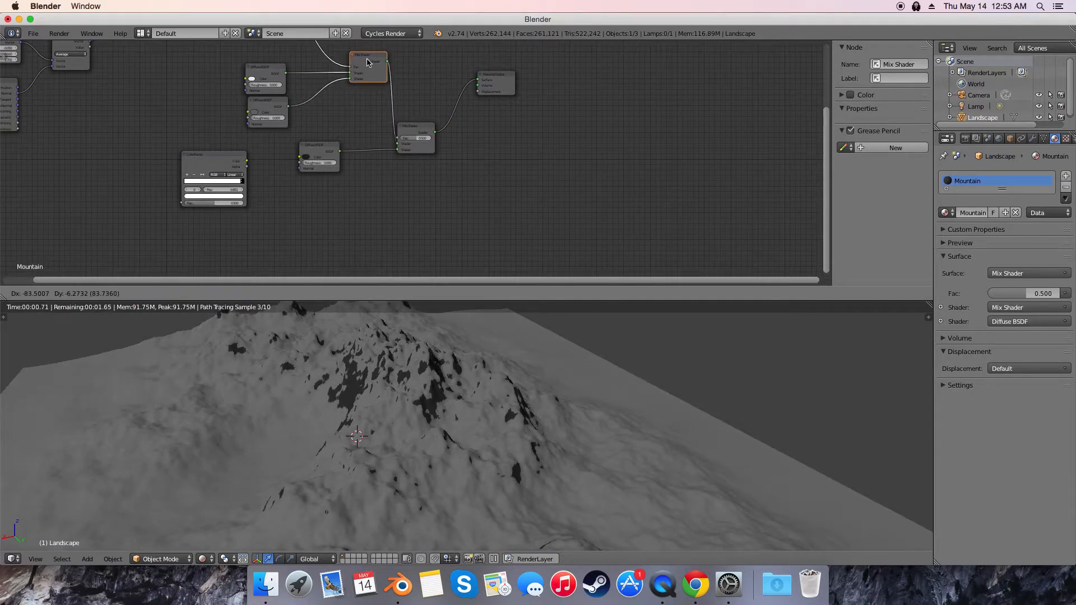
Connect the second ColorRamp's Color to the new Mix Shader's Fac, and the Separate XYZ node's Z to that ramp's Fac.
drag(251, 159, 300, 167)
click(246, 162)
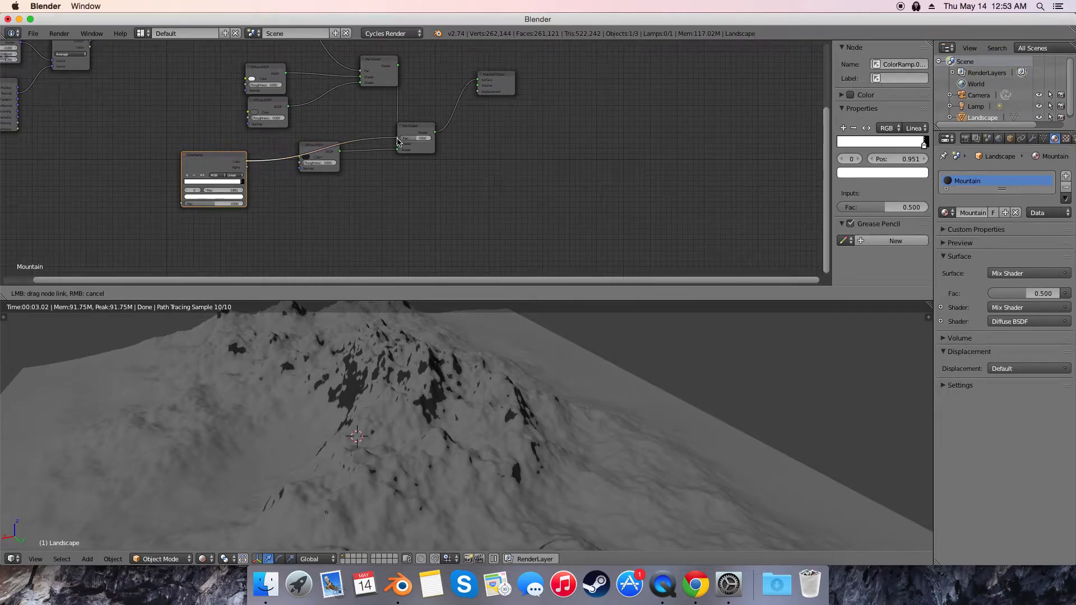
drag(397, 141, 399, 138)
drag(320, 158, 333, 183)
drag(387, 72, 335, 90)
scroll(414, 114, down, 1)
middle_drag(415, 114, 517, 133)
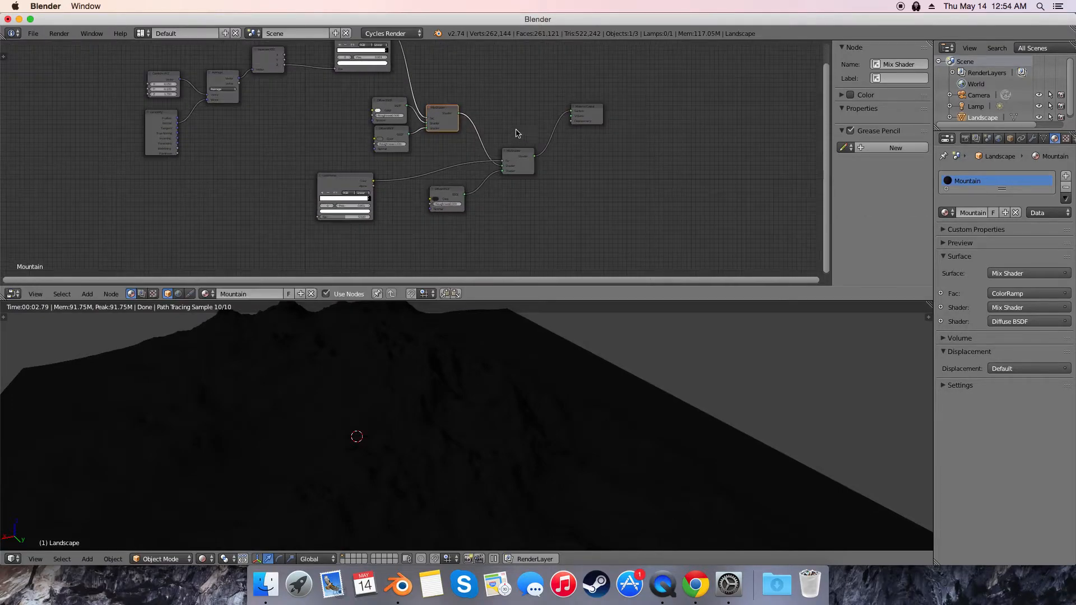
drag(285, 69, 318, 218)
Try moving both stops of the second ColorRamp toward its start, with the black stop at 0.197.
scroll(385, 219, up, 2)
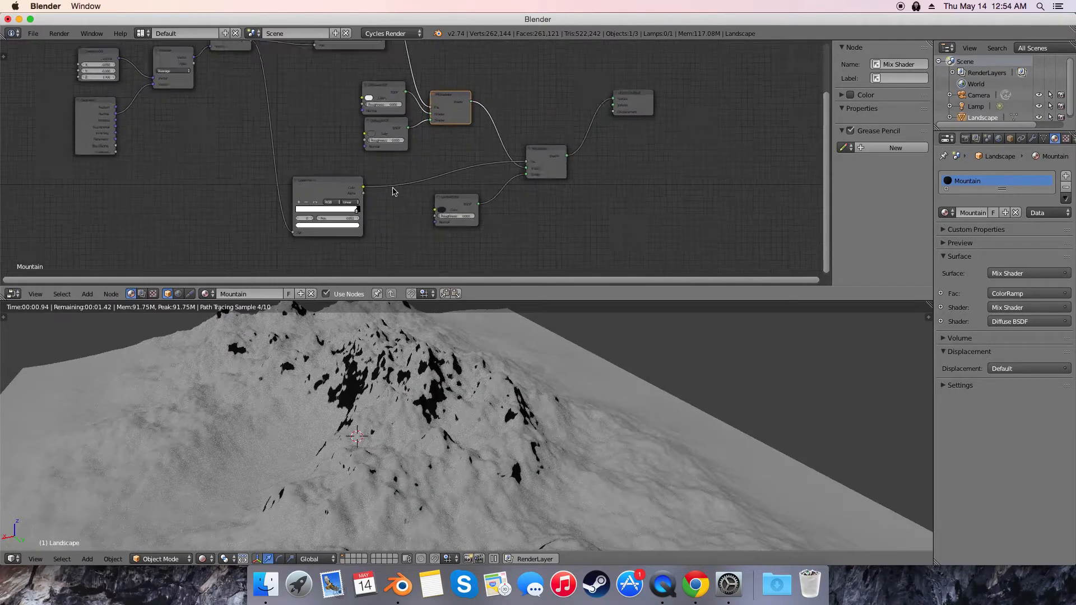
scroll(385, 219, up, 4)
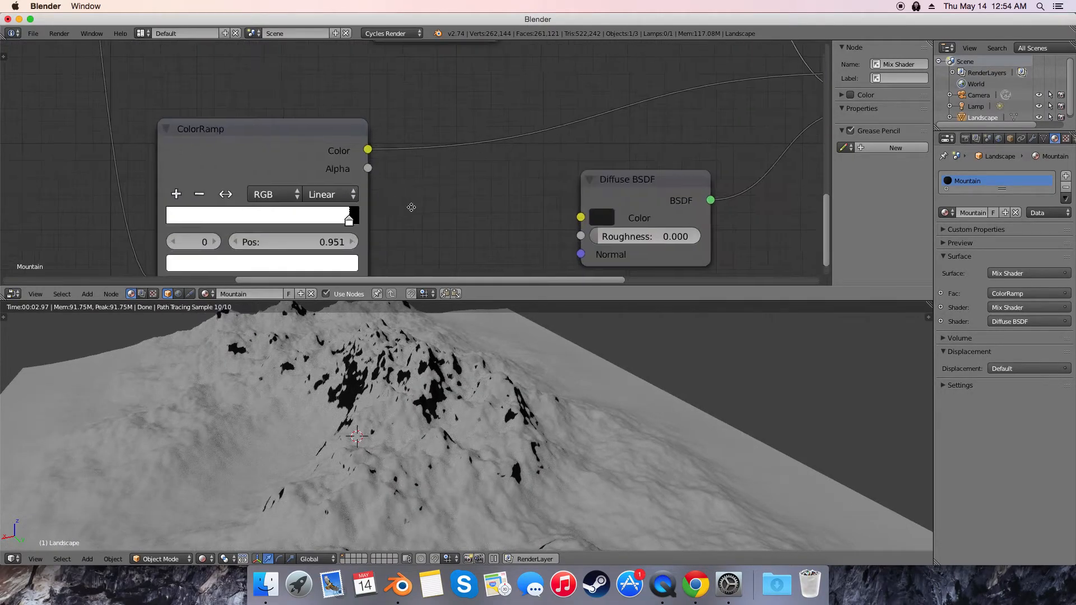
drag(406, 170, 260, 170)
click(395, 169)
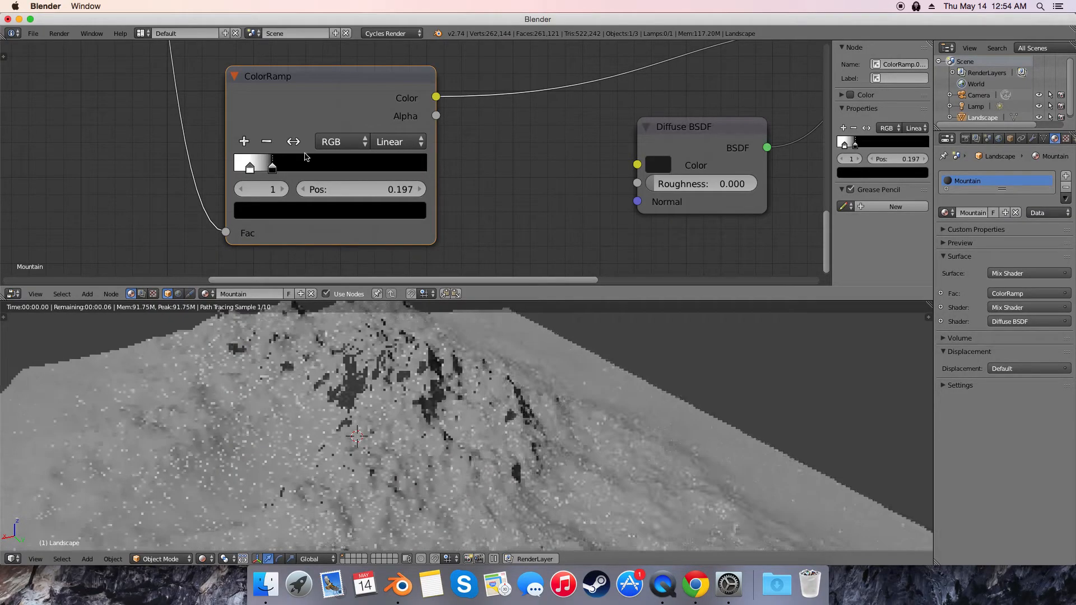
Try the second ColorRamp flipped with its white stop at 1.000, and flip it back with the white stop at 0.933.
click(293, 141)
key(g)
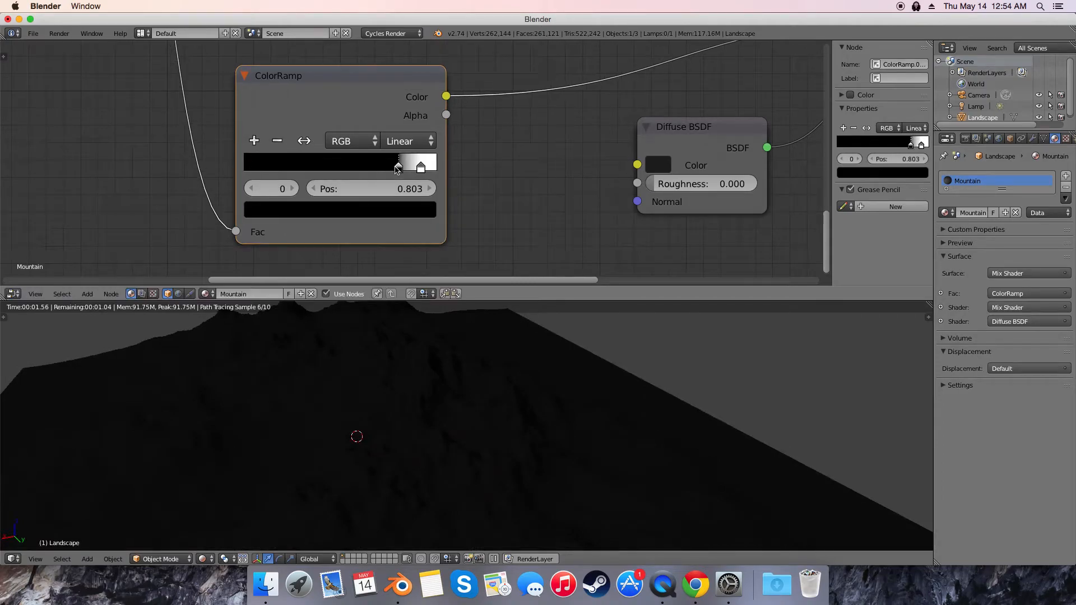
click(436, 167)
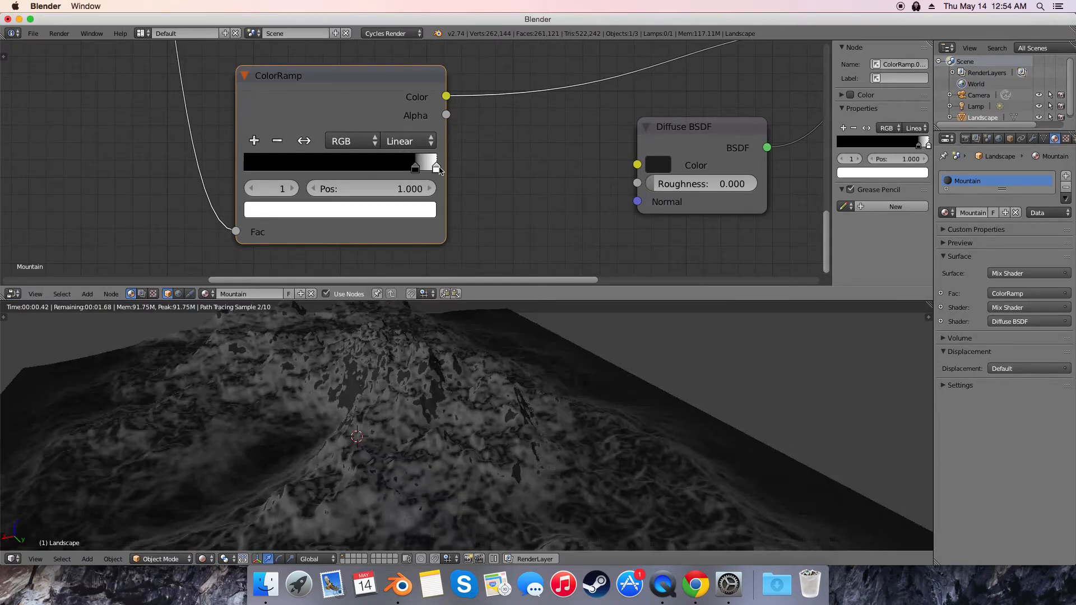
mouse_move(437, 171)
mouse_down()
mouse_move(418, 171)
mouse_move(427, 170)
mouse_up()
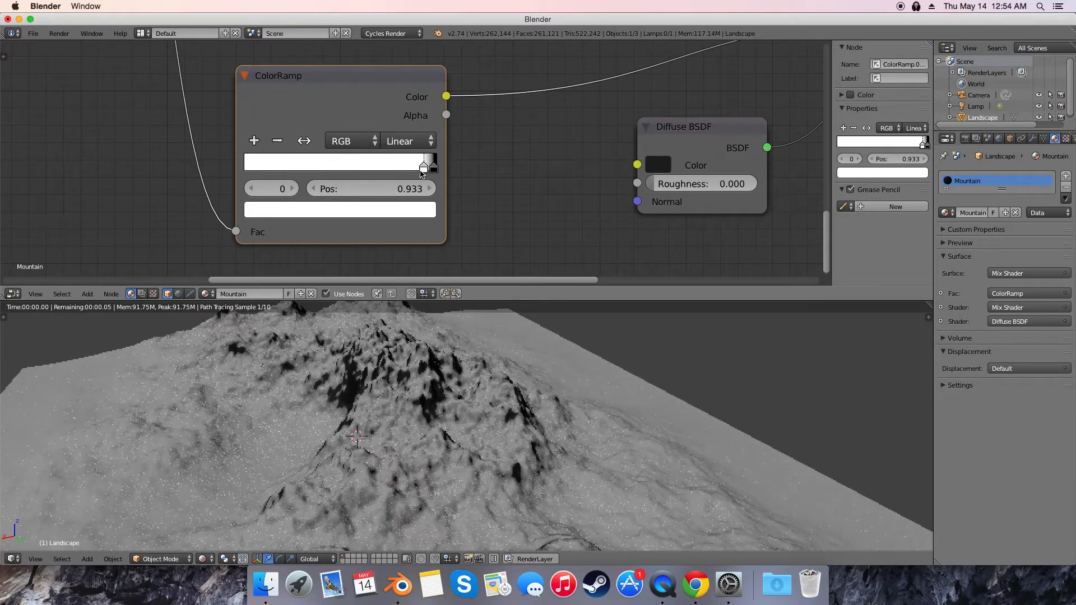
Set the second ColorRamp's interpolation to Constant, pull its white stop back, and move its black stop to 0.928.
scroll(422, 171, up, 2)
click(406, 134)
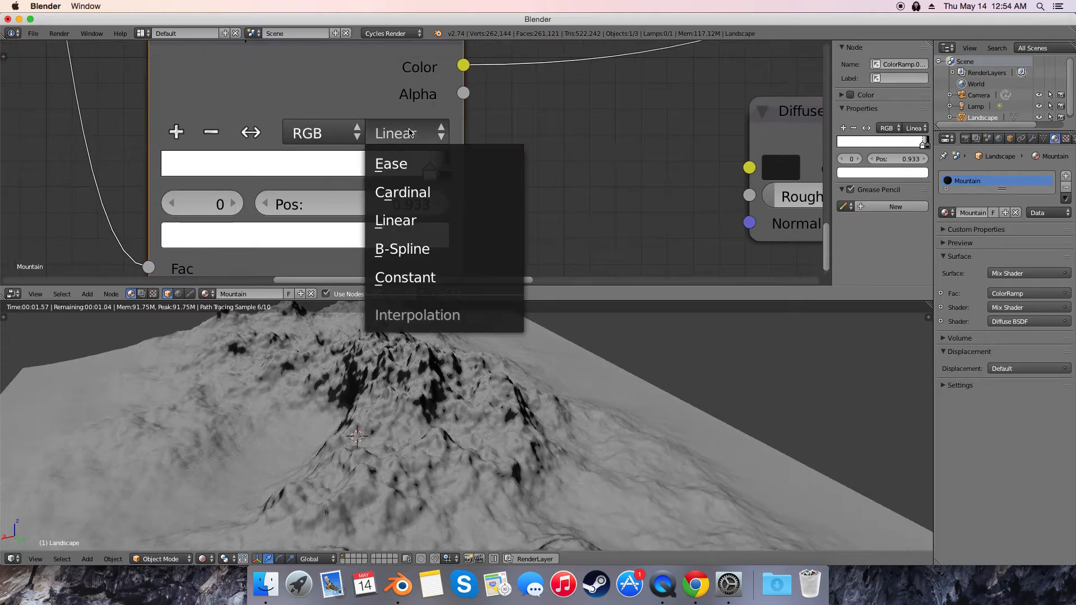
click(417, 278)
drag(446, 176, 383, 178)
click(439, 175)
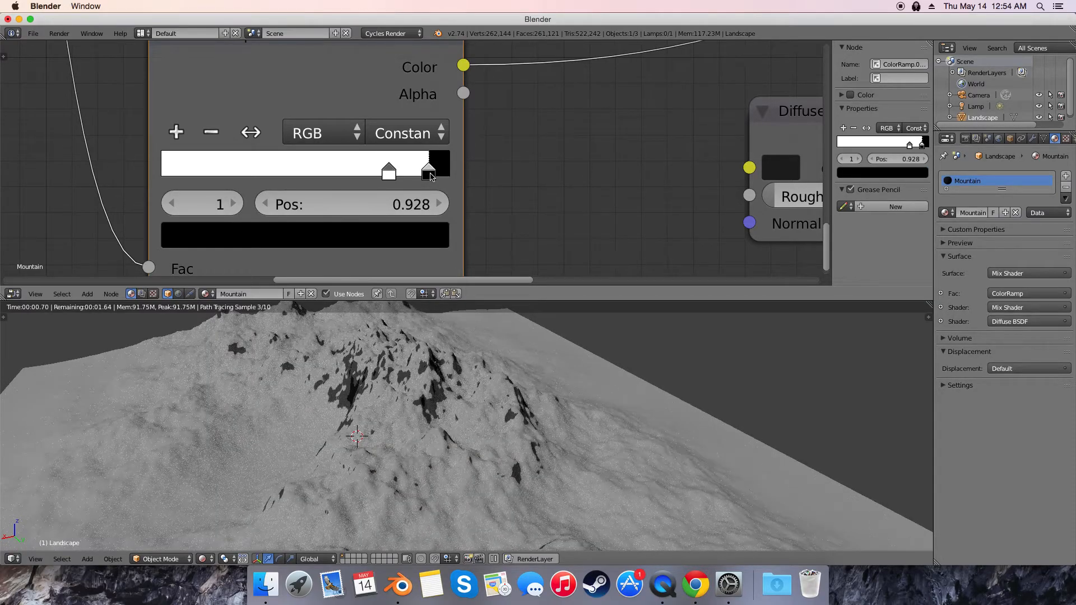
Examine the snow and rock patches on the mountain up close in the rendered view, along with the shader nodes behind them.
scroll(384, 374, up, 6)
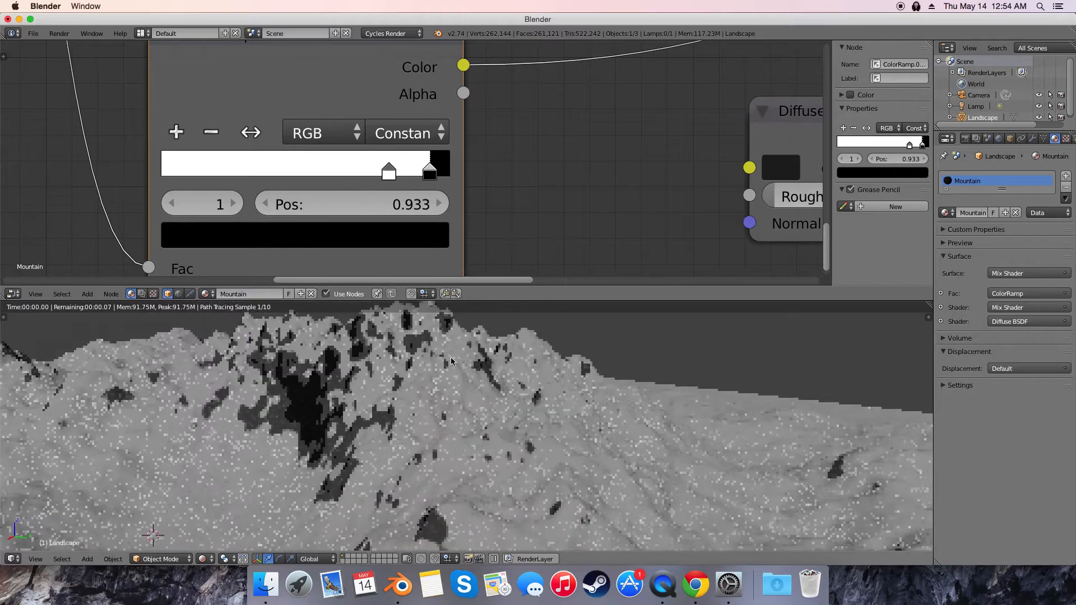
scroll(384, 374, up, 8)
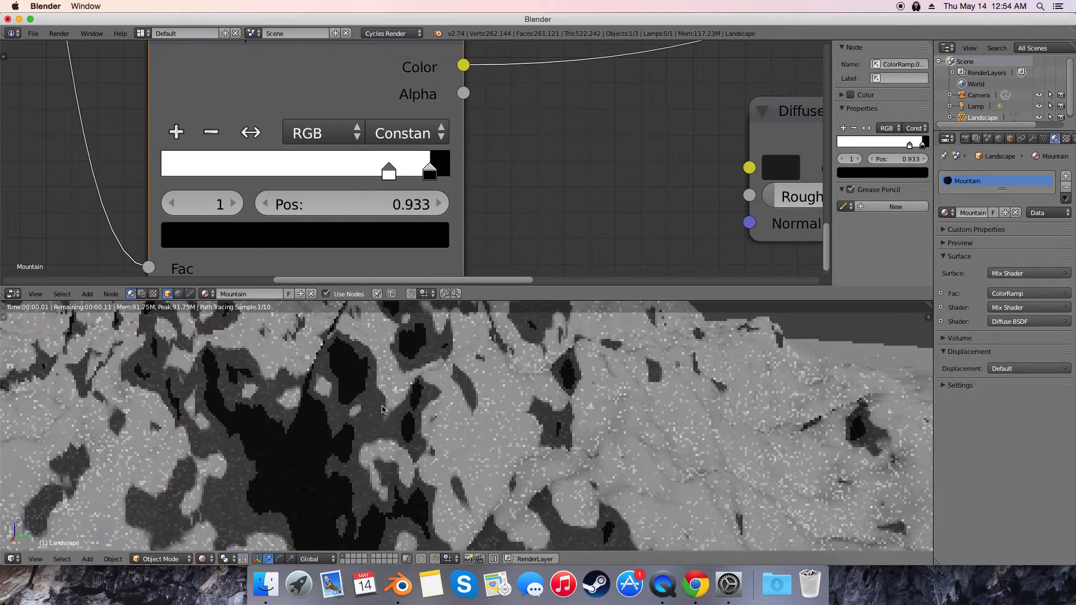
scroll(498, 204, down, 4)
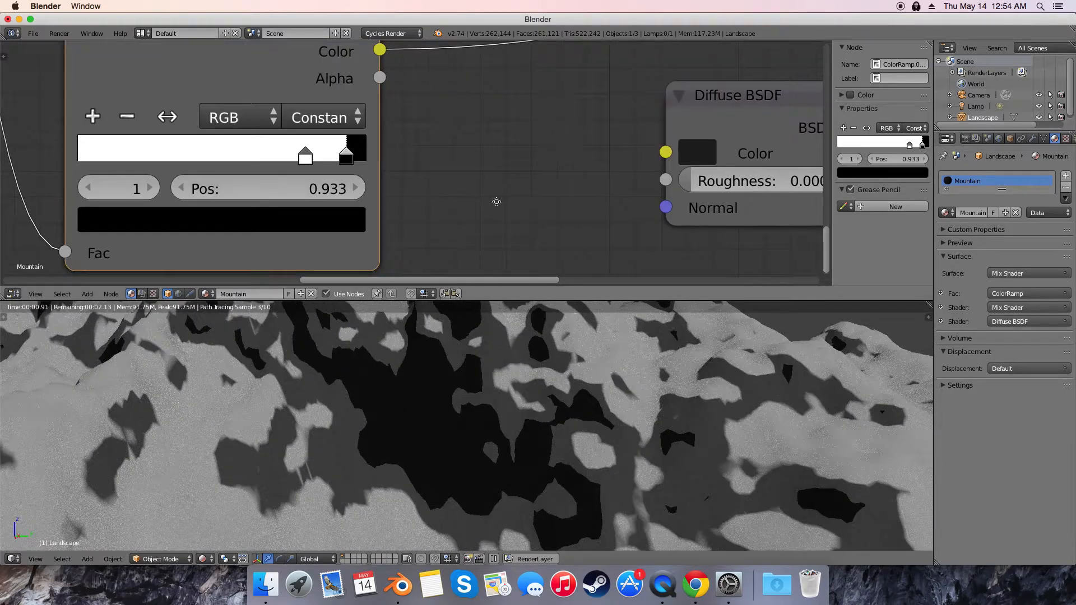
middle_drag(545, 154, 447, 207)
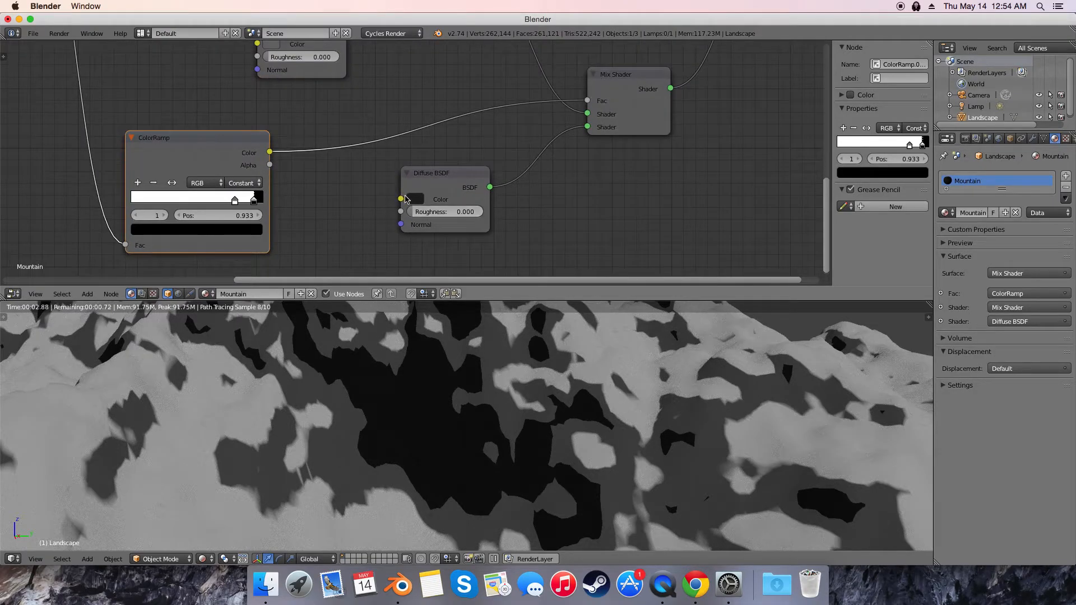
scroll(572, 197, down, 2)
scroll(389, 386, down, 3)
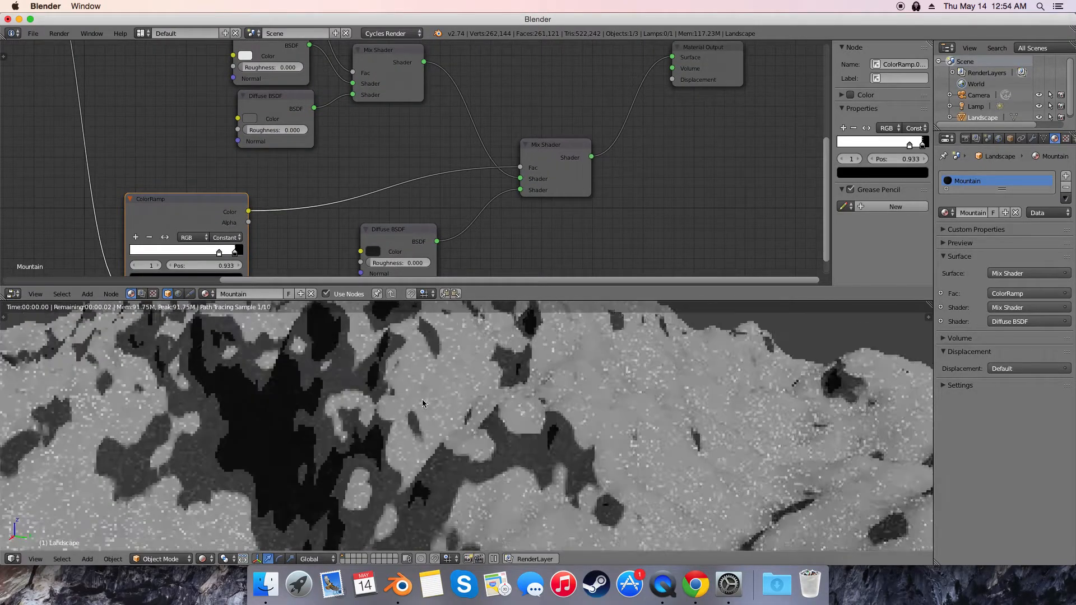
scroll(390, 386, down, 3)
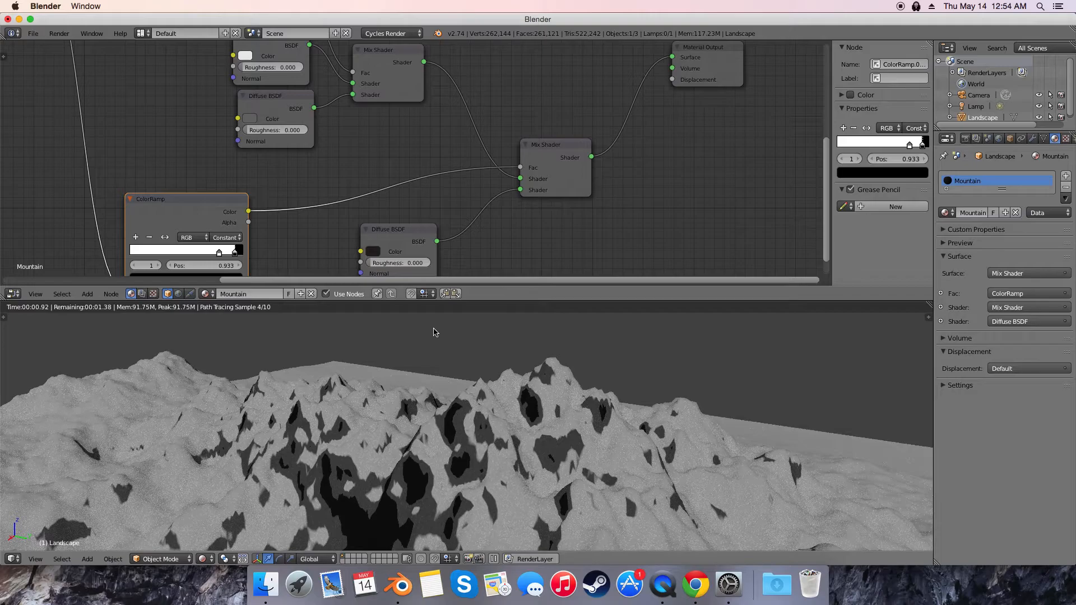
click(282, 125)
click(262, 51)
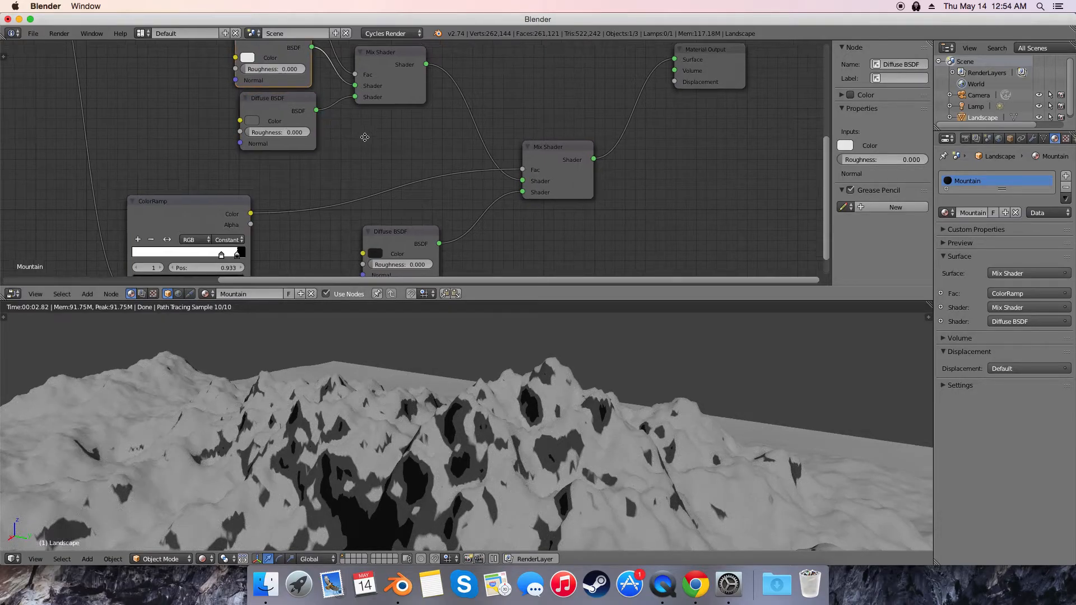
Add a white stop at 0.861 to the second ColorRamp, between its existing white and black stops.
middle_drag(288, 57, 358, 167)
middle_drag(417, 258, 416, 131)
scroll(398, 159, up, 5)
middle_drag(398, 206, 504, 141)
scroll(417, 182, up, 7)
middle_drag(409, 266, 452, 200)
click(338, 144)
click(339, 146)
click(311, 182)
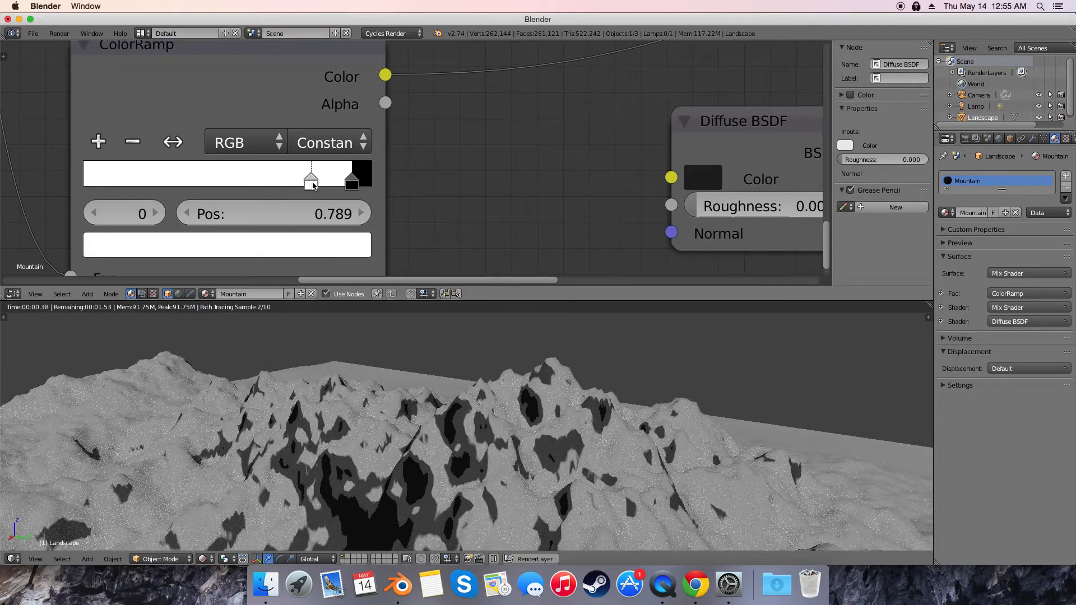
click(106, 141)
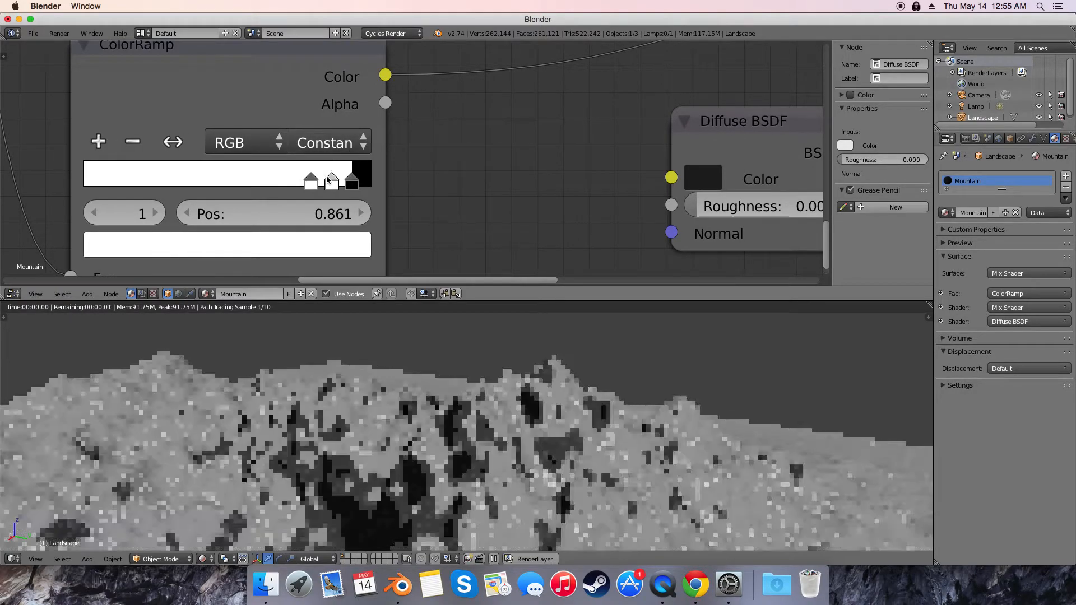
Set the second ColorRamp's interpolation to Linear, pull both white stops back, and move the black stop to 1.000.
click(332, 144)
click(330, 234)
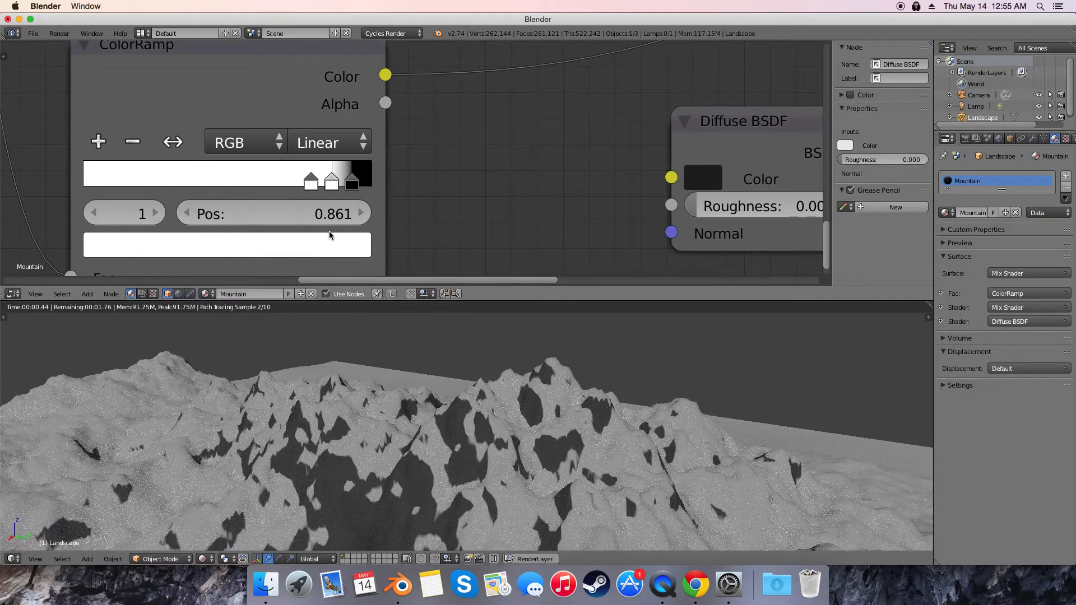
mouse_move(335, 187)
mouse_down()
mouse_move(371, 189)
mouse_move(353, 184)
mouse_up()
click(353, 182)
middle_drag(491, 247, 500, 171)
scroll(500, 171, down, 4)
drag(344, 119, 308, 118)
drag(373, 117, 402, 126)
scroll(482, 150, down, 1)
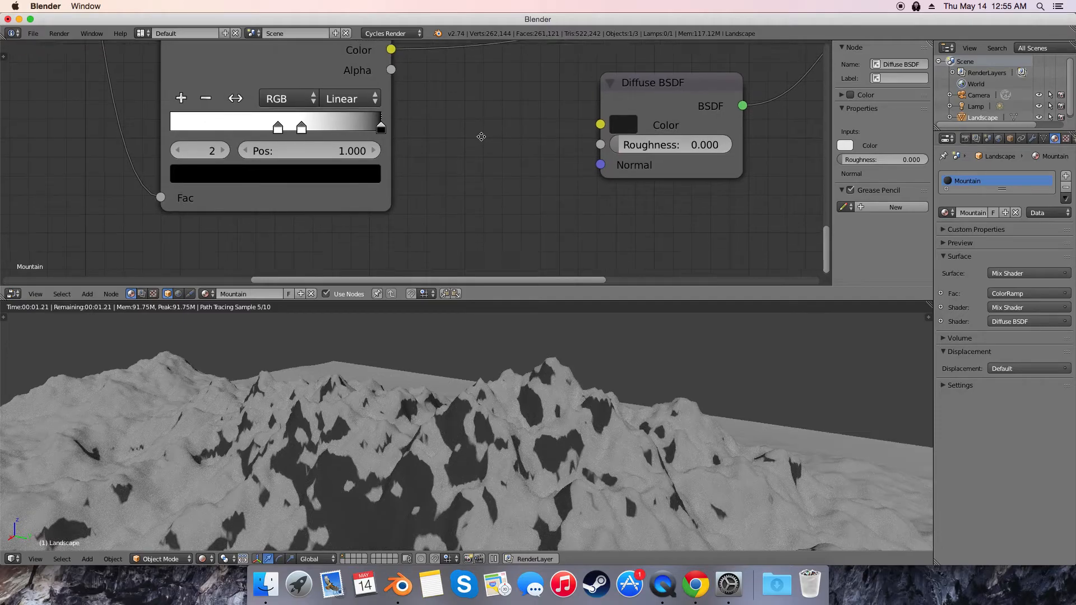
Move the second ColorRamp's middle white stop to 0.924 and bring the black stop back right beside it.
drag(314, 140, 328, 145)
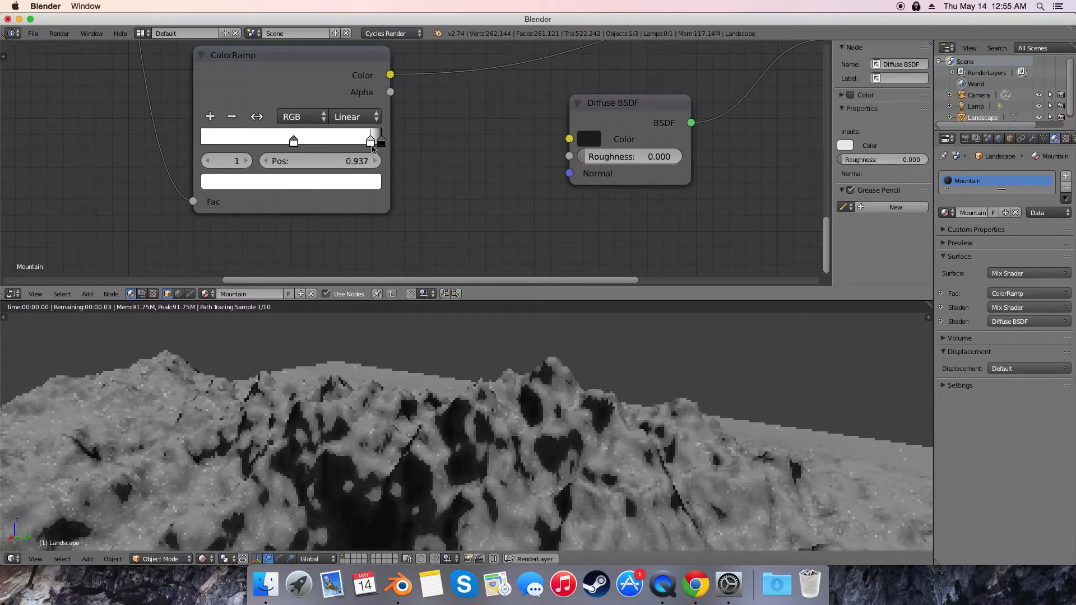
scroll(401, 157, up, 3)
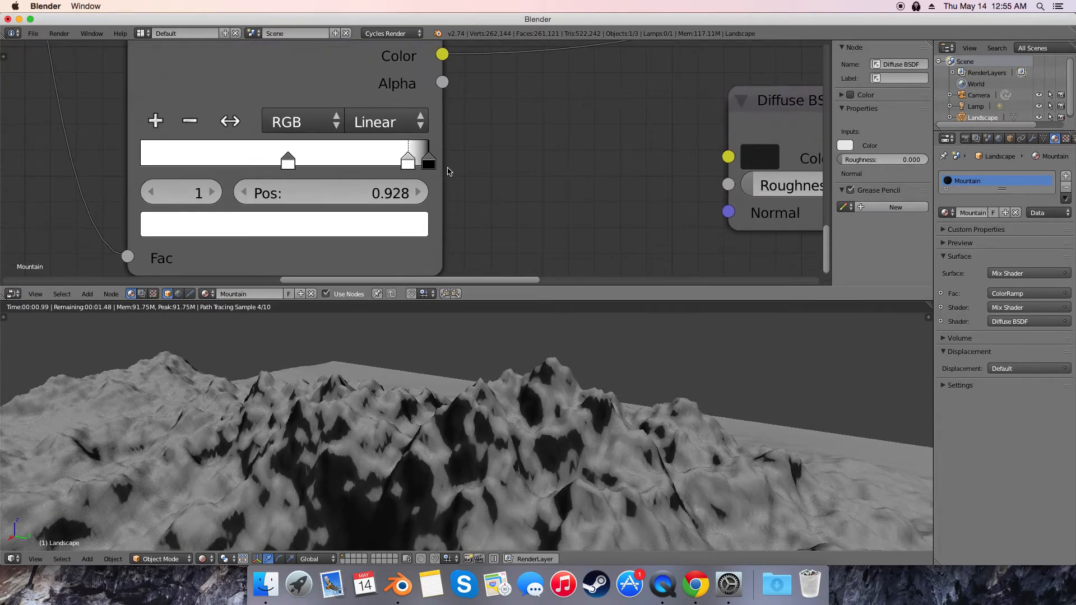
drag(411, 187, 383, 191)
click(378, 191)
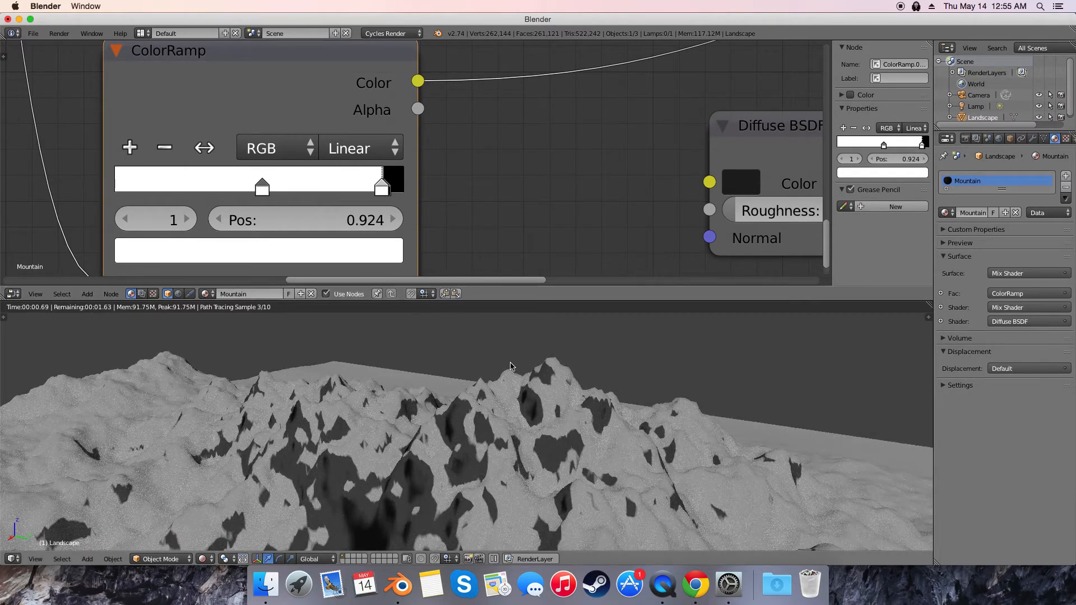
Examine the blend between the rock shades in the rendered view up close and from above, and check the first ColorRamp's settings.
scroll(531, 387, up, 2)
scroll(531, 386, up, 2)
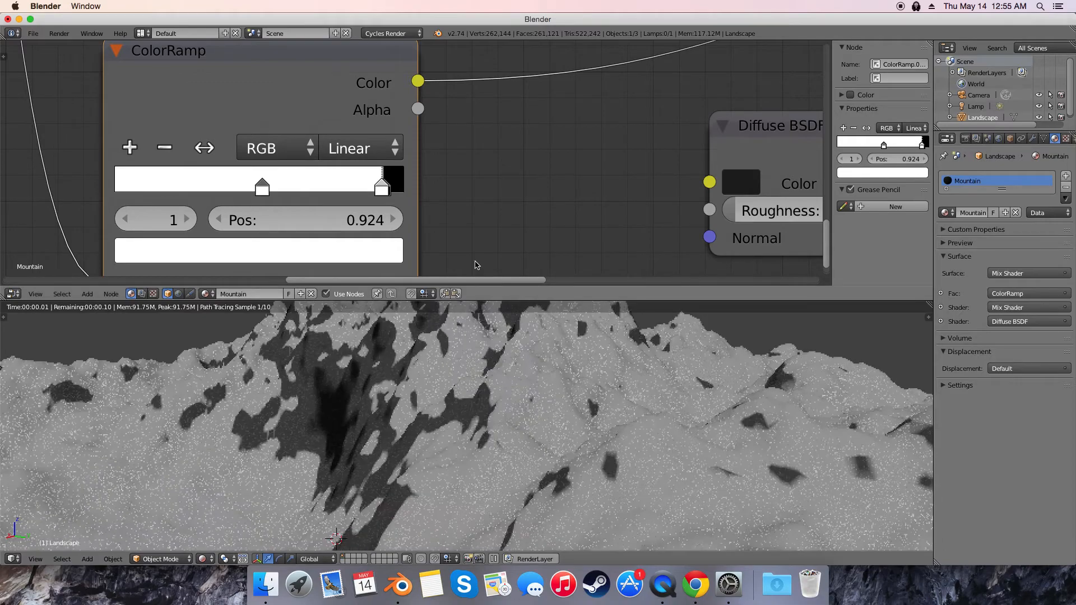
middle_drag(572, 120, 702, 259)
scroll(522, 196, down, 2)
scroll(522, 196, down, 13)
middle_drag(346, 114, 350, 200)
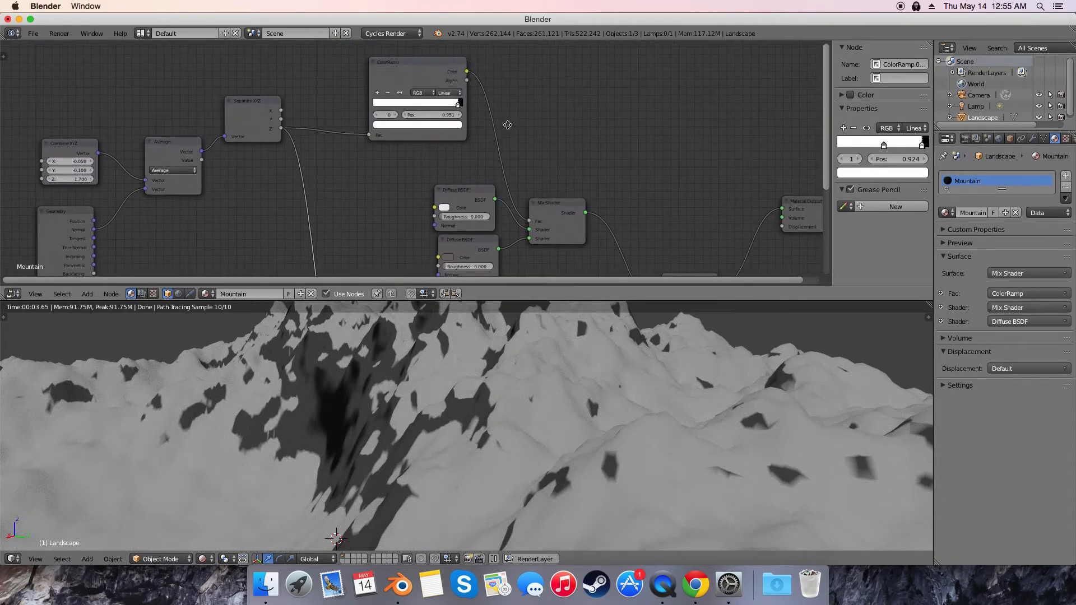
middle_drag(507, 123, 474, 171)
scroll(449, 130, up, 5)
scroll(448, 130, up, 4)
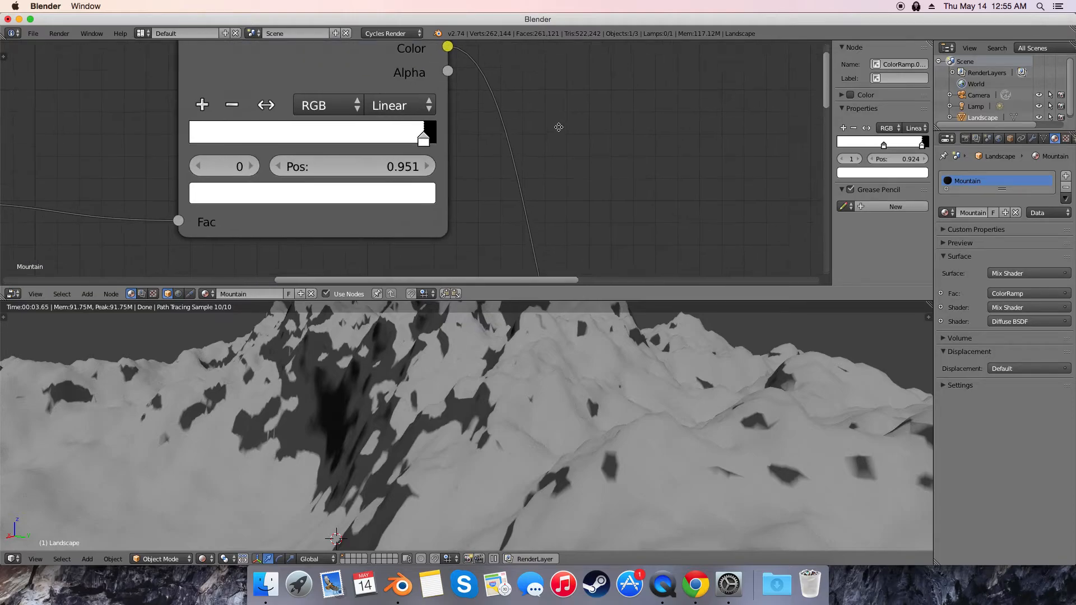
scroll(359, 362, up, 8)
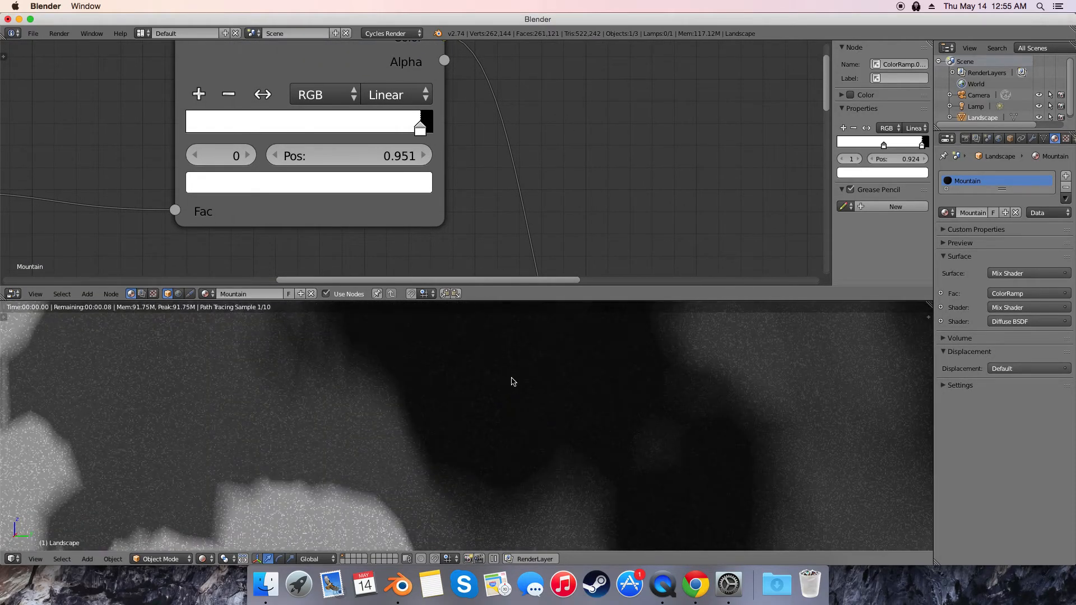
scroll(496, 384, down, 6)
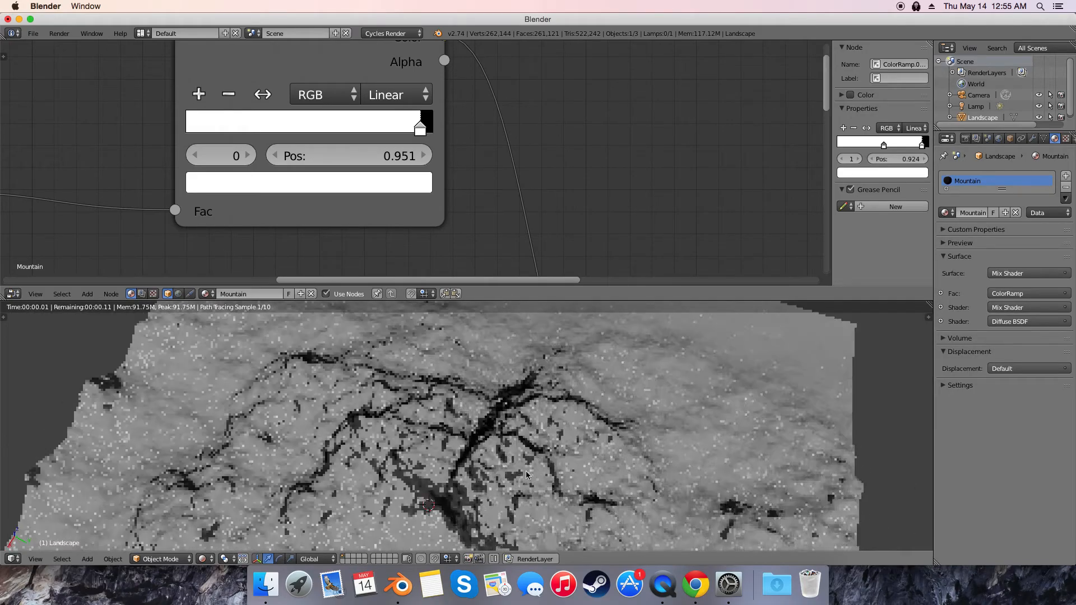